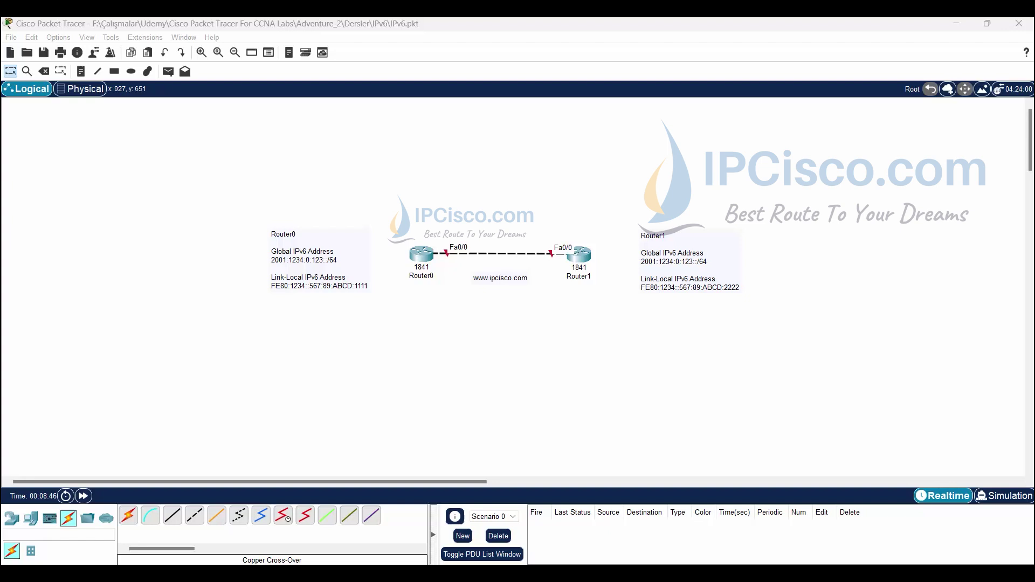
- Open Router0's CLI, decline the setup dialog, and enter global configuration mode
double_click(422, 255)
click(486, 120)
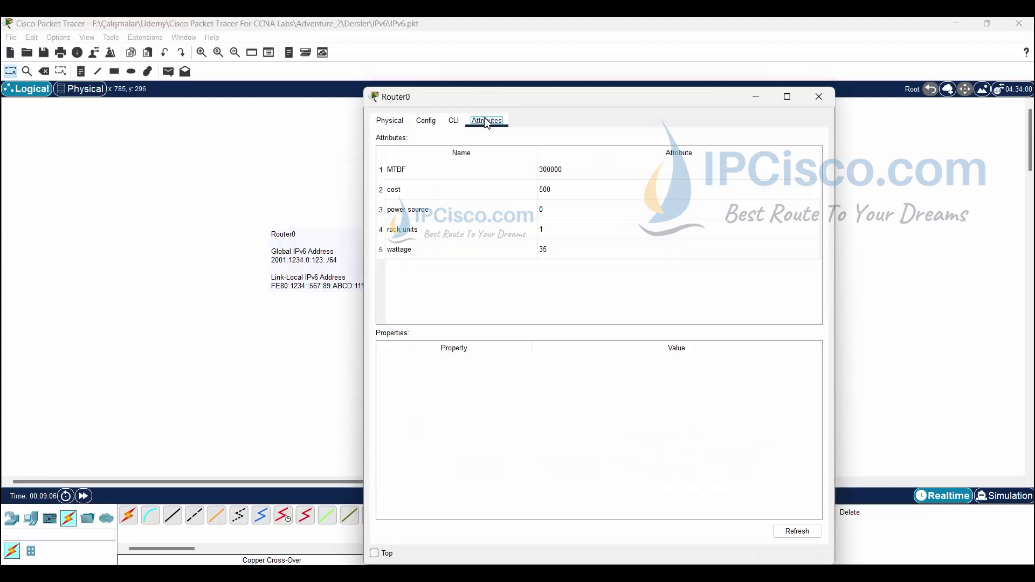
click(454, 119)
text(no)
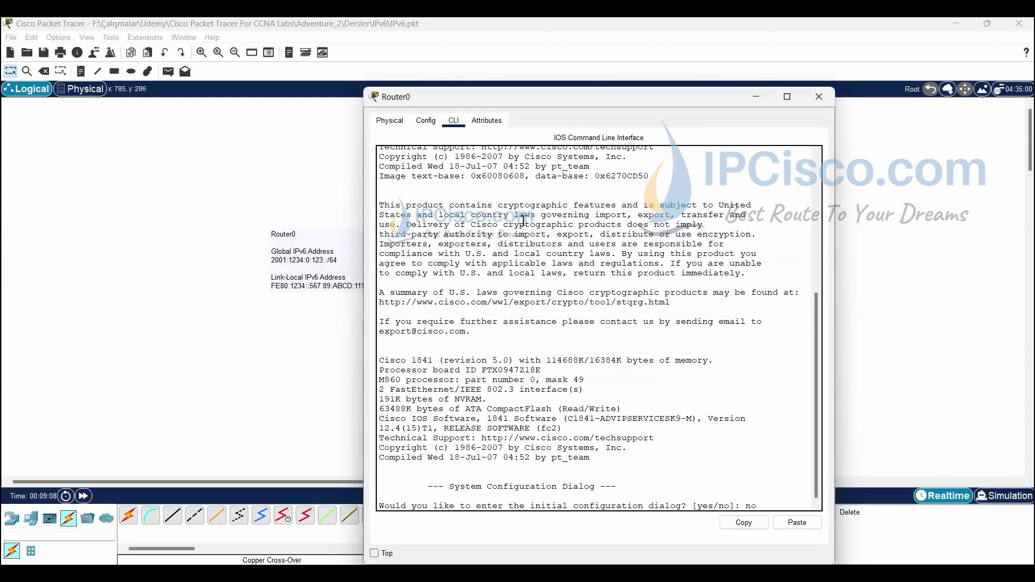
key(Return)
key(Return)
key(Return)
text(enable)
key(Return)
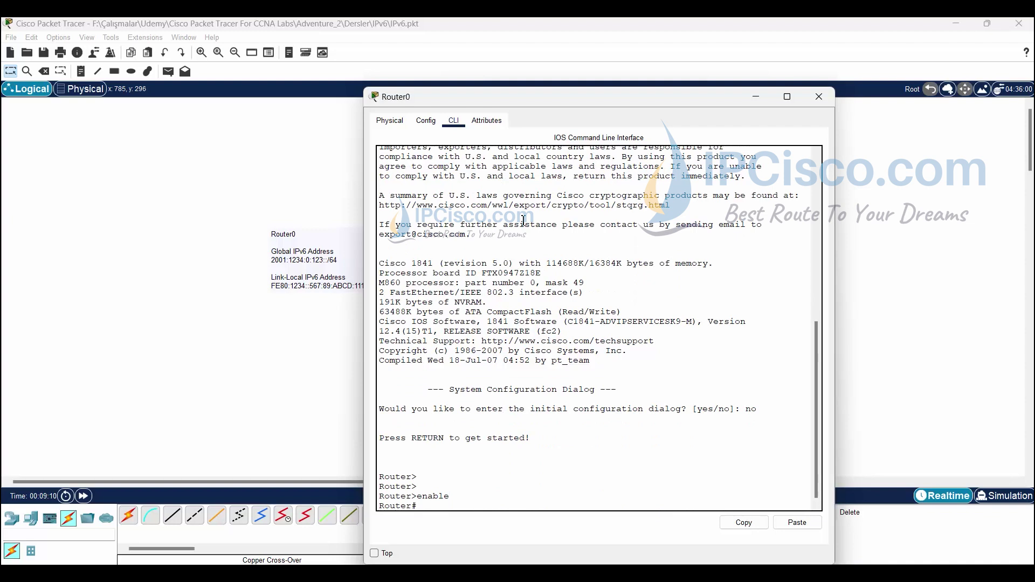
text(configure)
text( terminal)
key(Return)
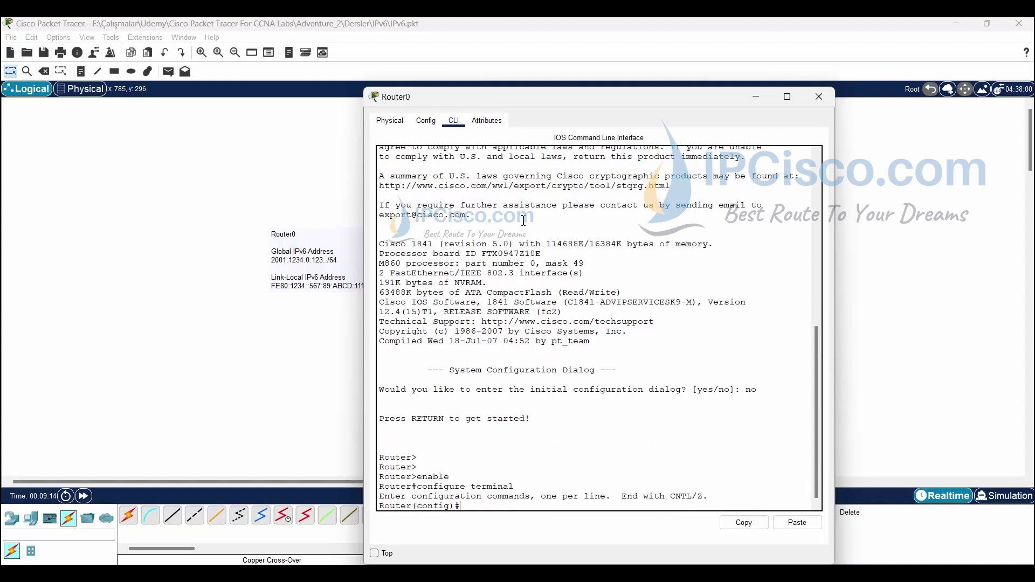
text(hostname S)
- Set the hostname to Router0 and enter interface FastEthernet 0/0 configuration
key(BackSpace)
text(Router)
key(Return)
key(Return)
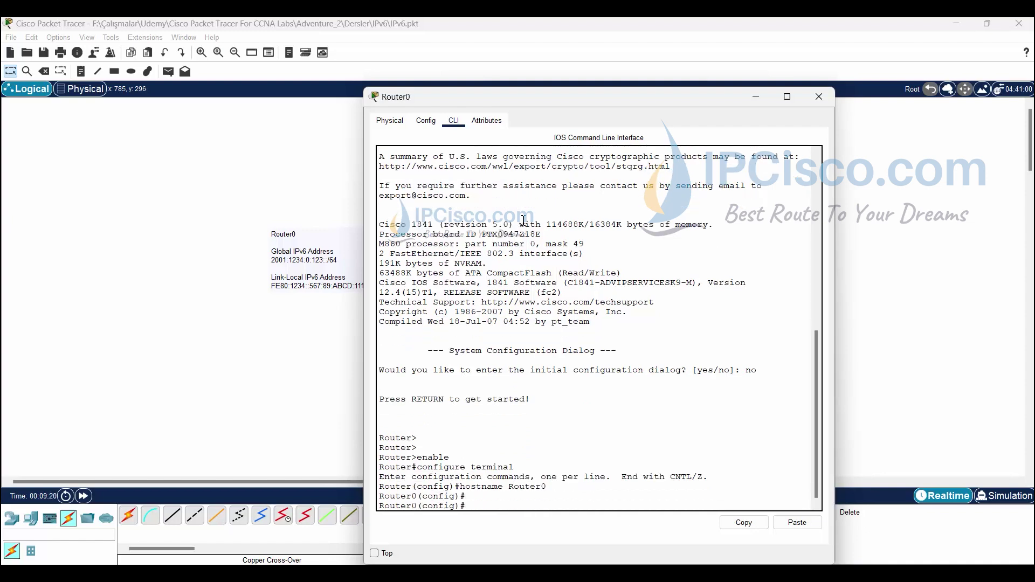
key(Return)
text(interf)
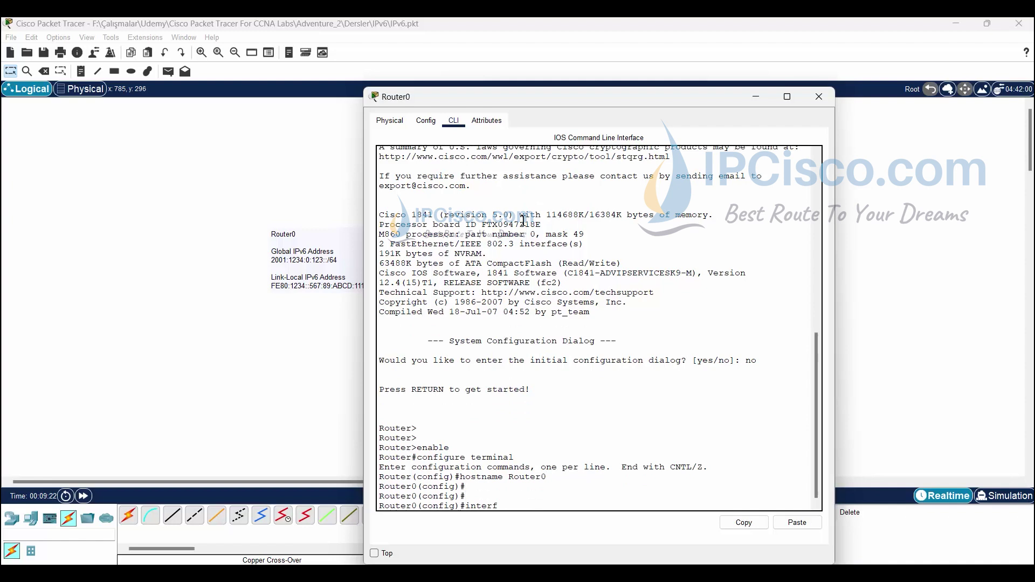
text(ace fas)
key(Tab)
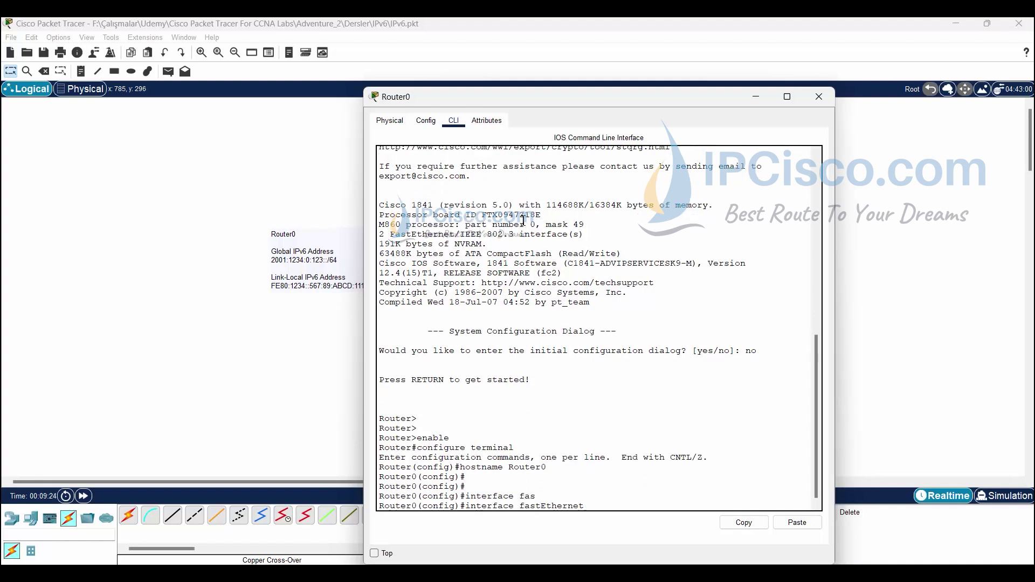
key(BackSpace)
text(0/0)
key(Return)
key(Return)
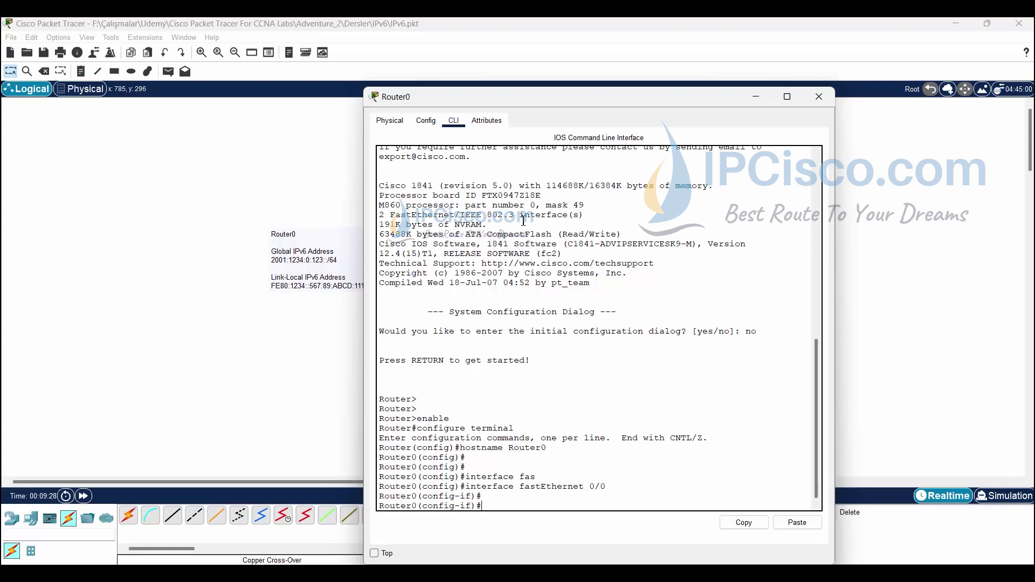
key(Return)
text(ip)
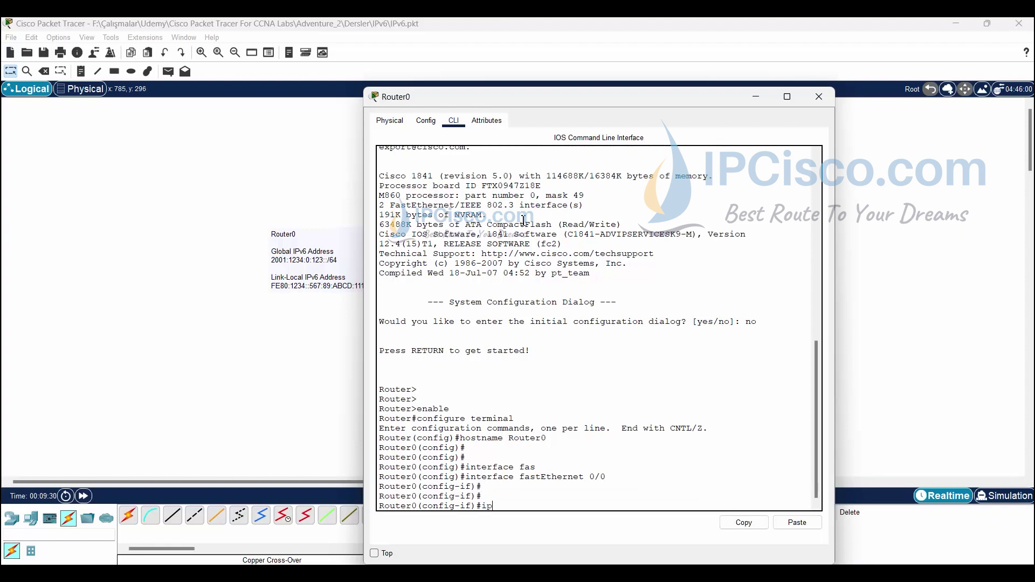
- Clear the partial command and resize Router0's window so the diagram notes show
key(BackSpace)
key(BackSpace)
drag(595, 99, 687, 40)
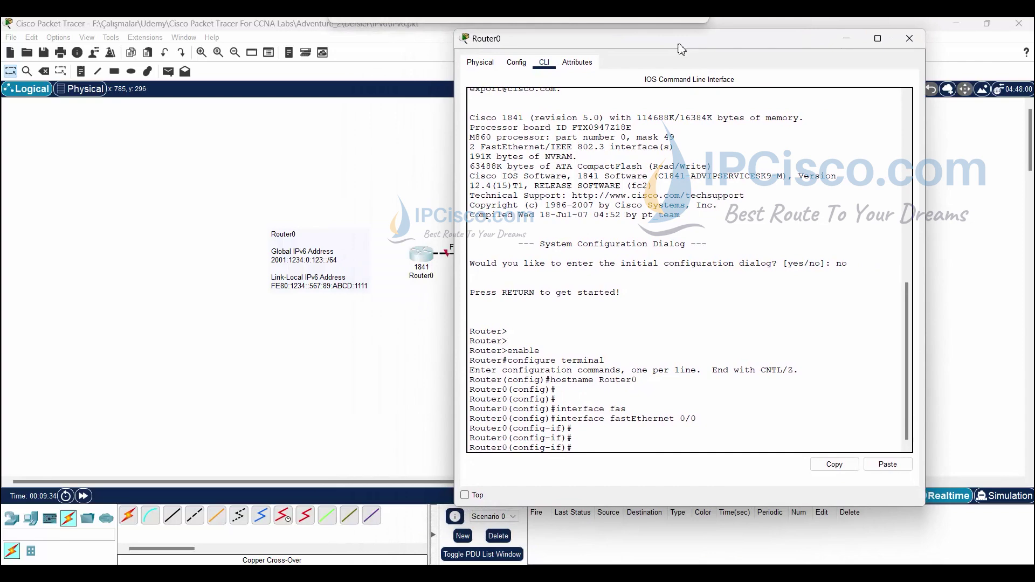
drag(694, 506, 712, 402)
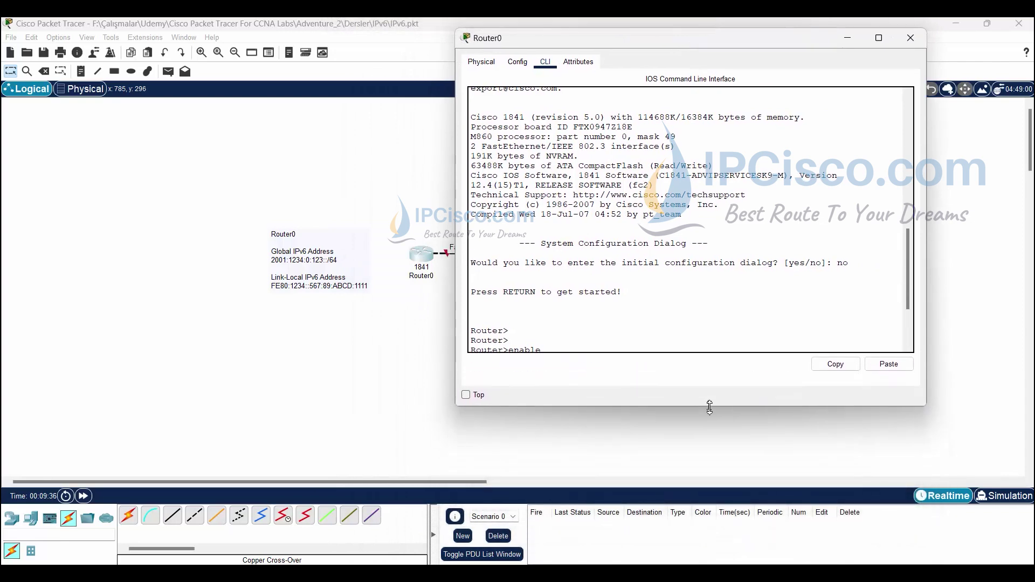
drag(635, 45, 669, 35)
scroll(655, 323, down, 5)
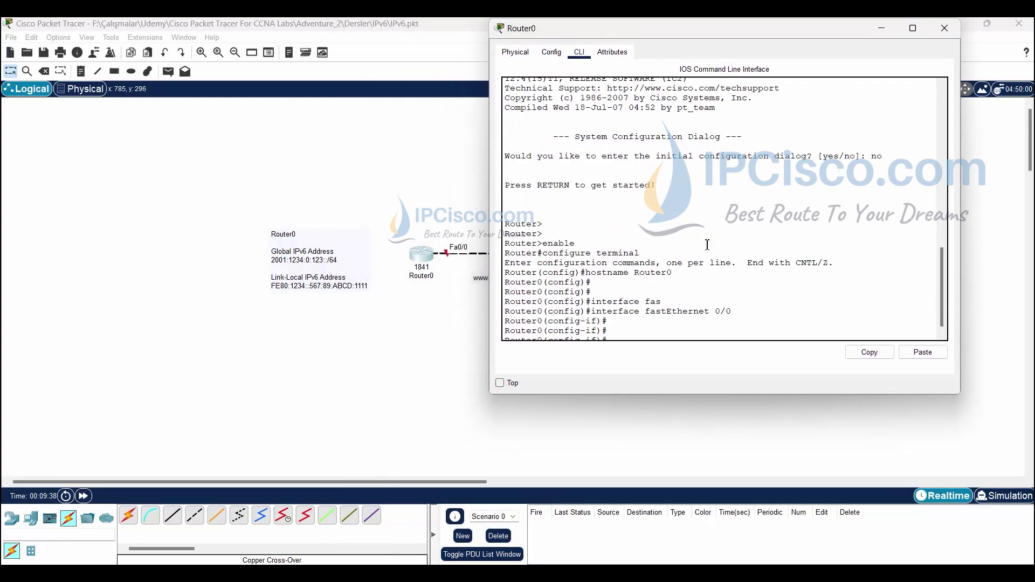
click(643, 330)
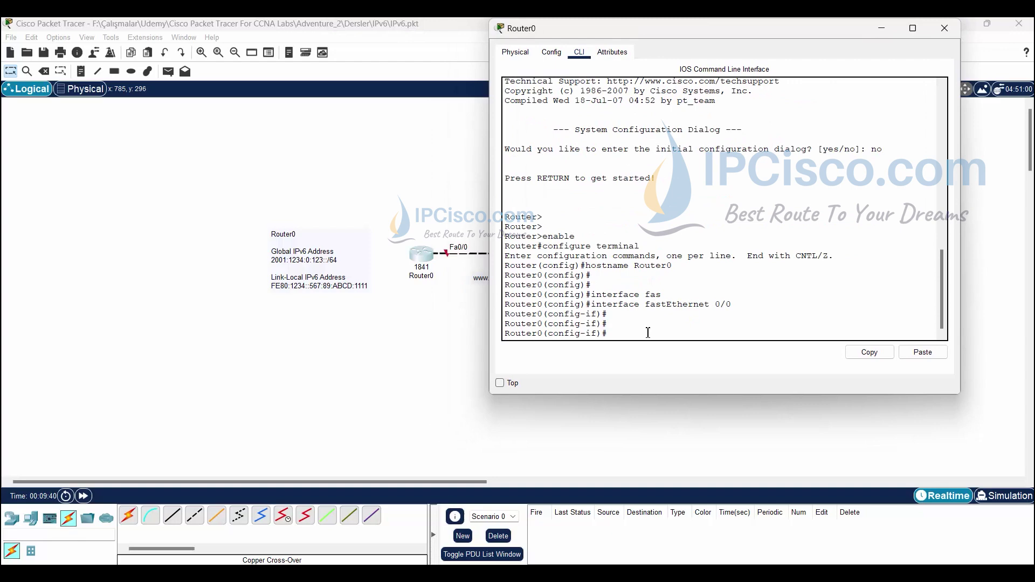
text(ipv)
text(add)
text(res s)
- Apply 'ipv6 address 2001:1234:0:123::/64 eui-64', pasting the prefix from Router0's note
click(320, 261)
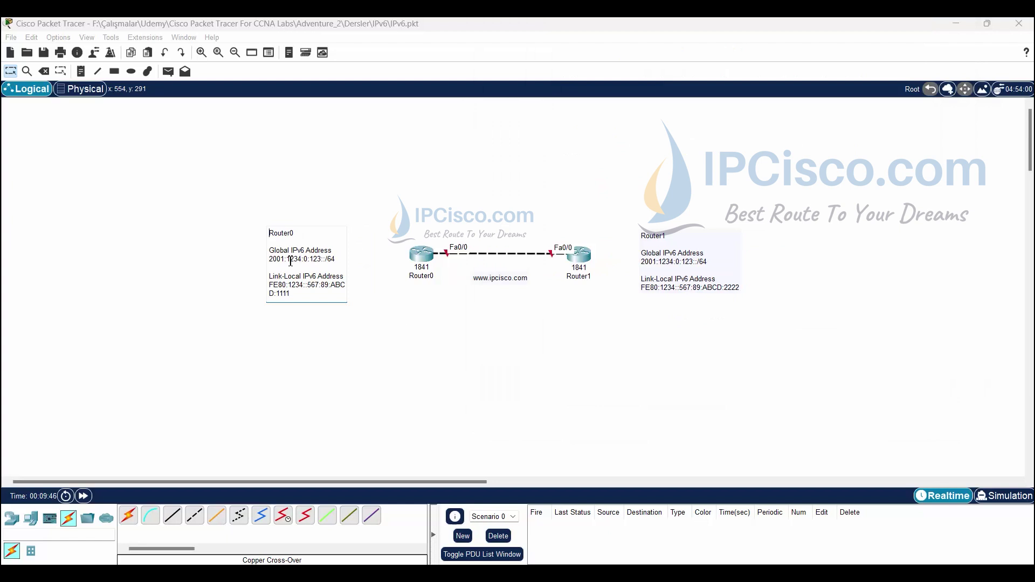
drag(336, 260, 268, 260)
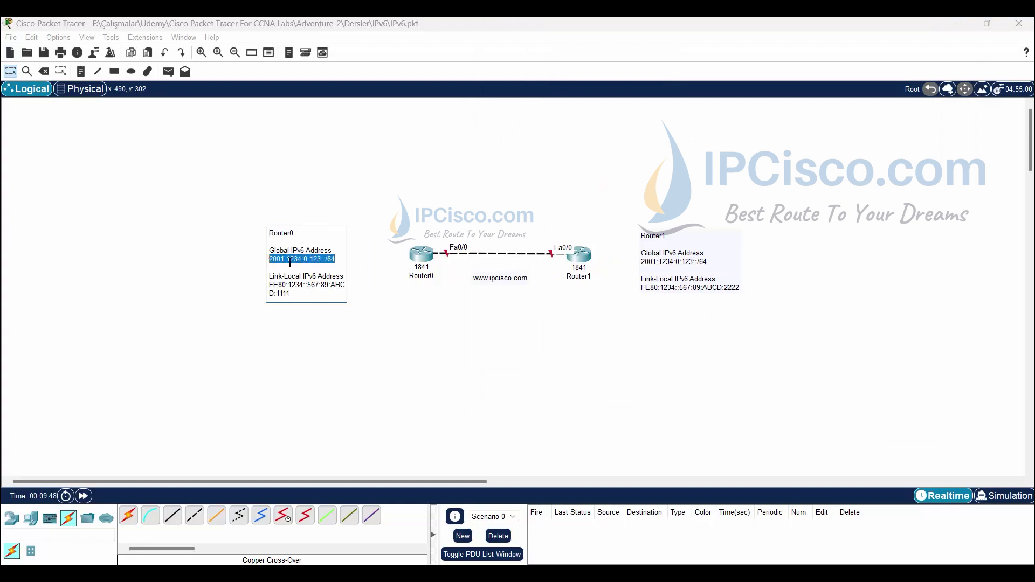
key(ctrl+c)
click(421, 267)
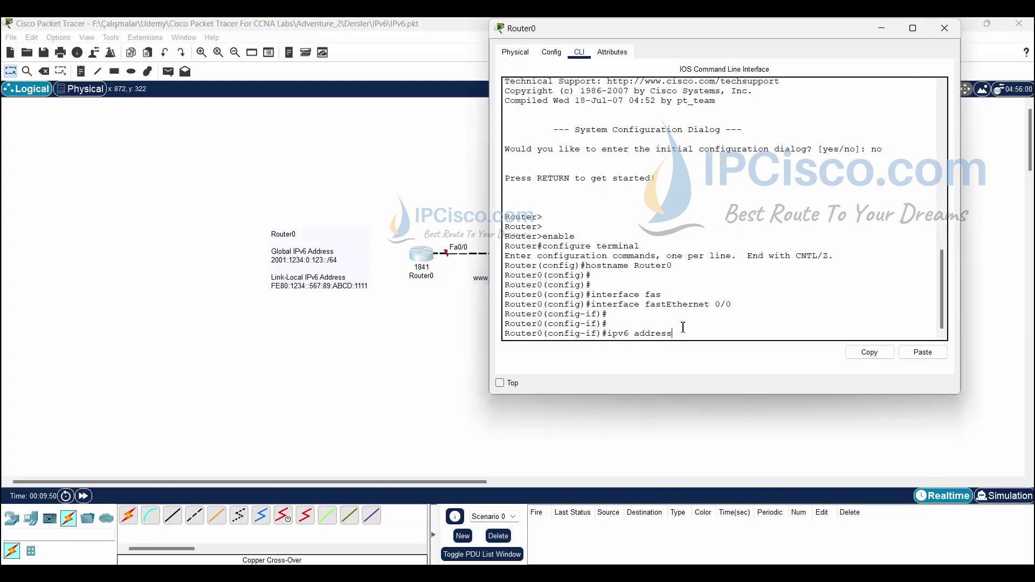
right_click(716, 336)
click(742, 357)
text(eui-64)
key(Return)
key(Return)
key(Return)
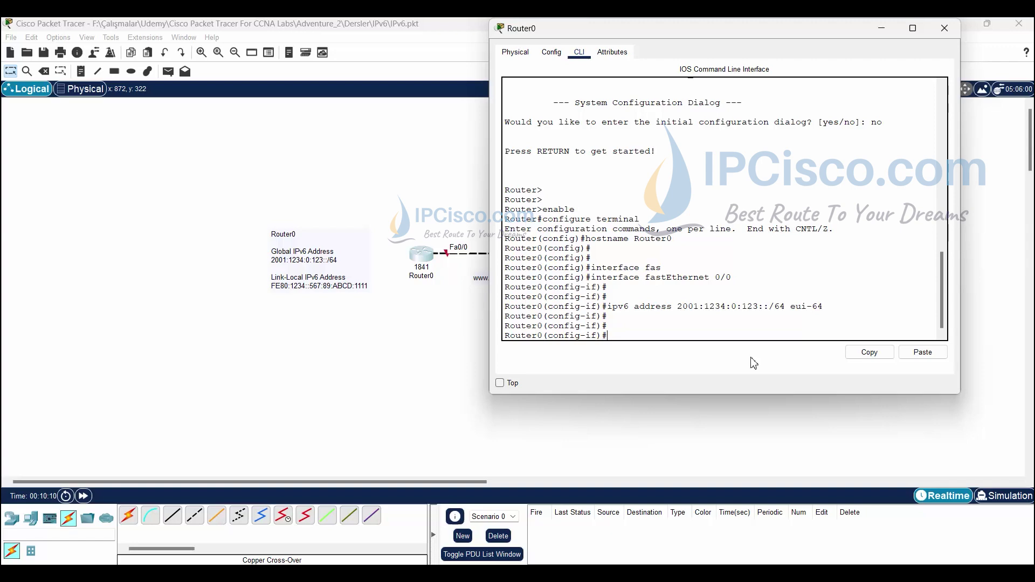
text(ipv6 address)
- Copy FE80:1234::567:89:ABCD:1111 from Router0's note and apply it as the link-local address
click(368, 296)
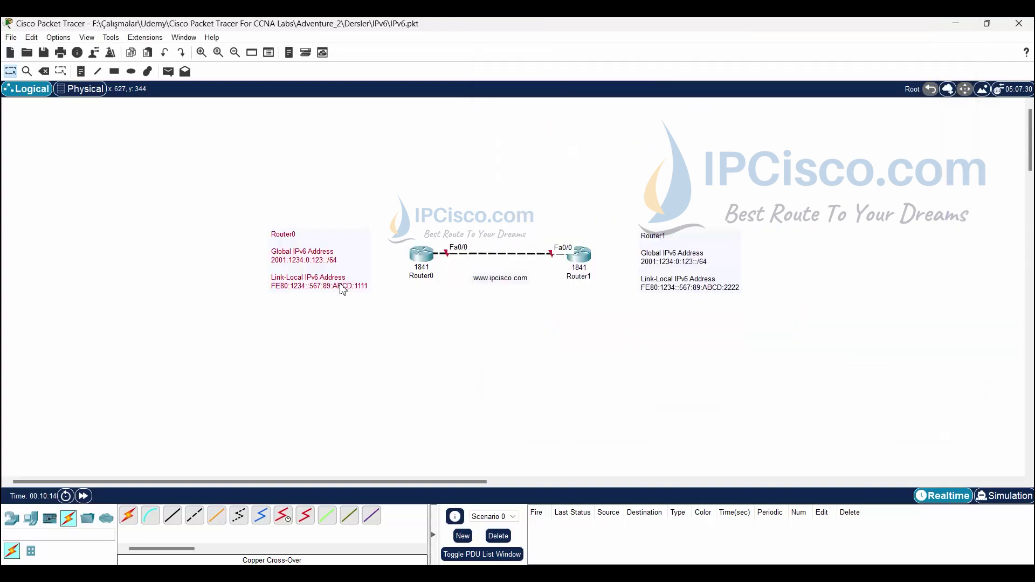
click(292, 293)
drag(292, 294, 270, 286)
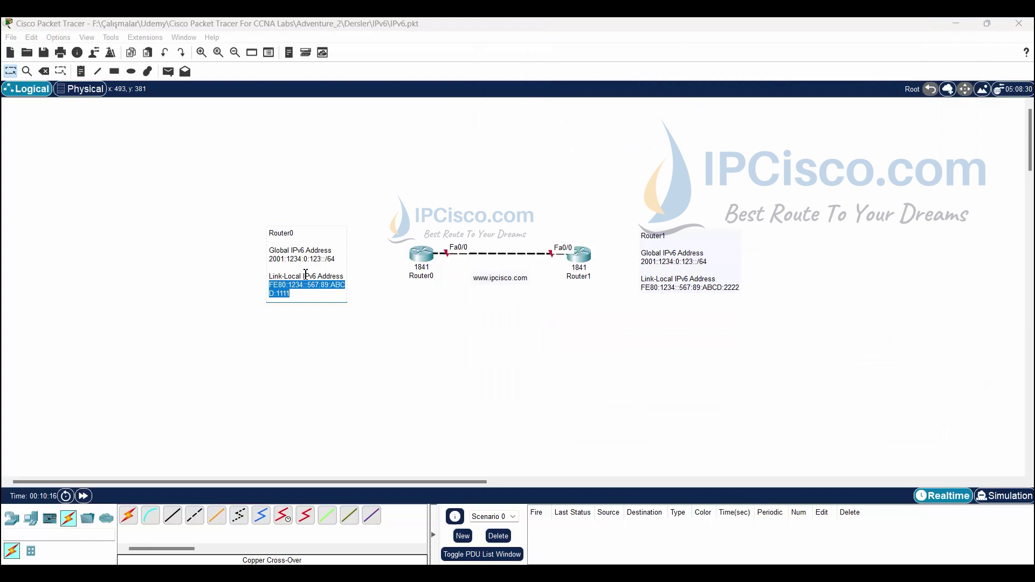
key(ctrl+c)
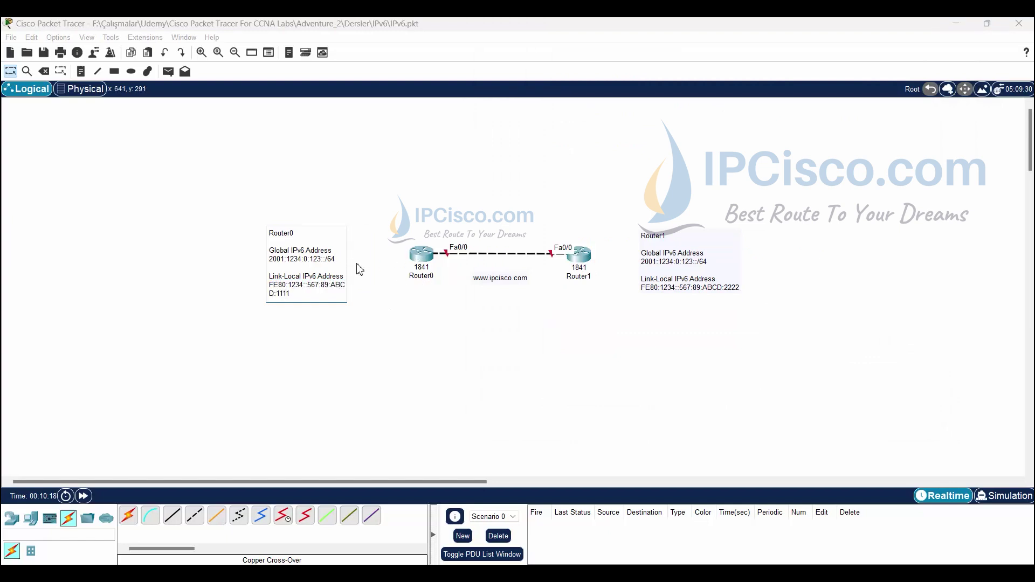
click(361, 269)
click(422, 254)
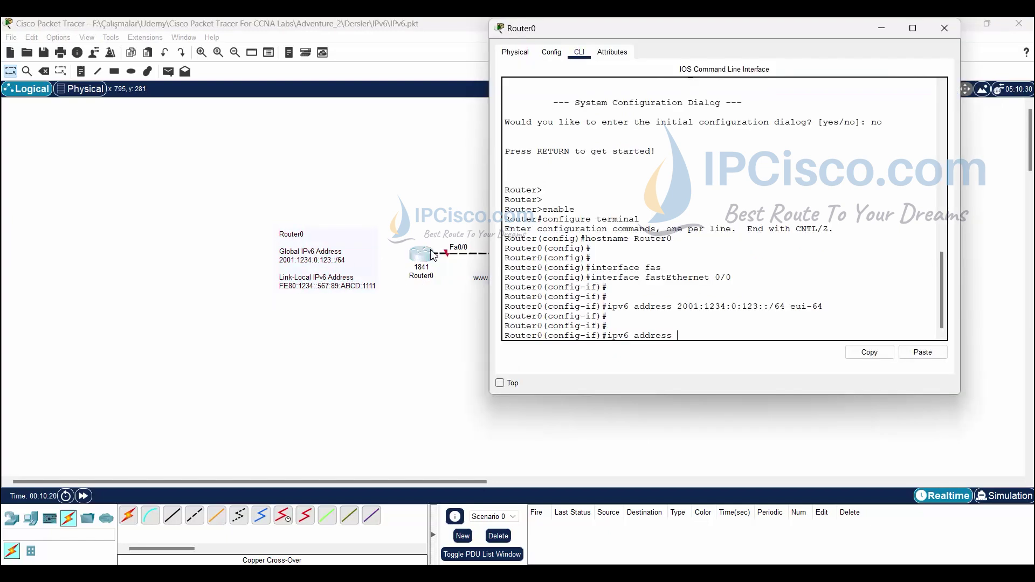
right_click(685, 334)
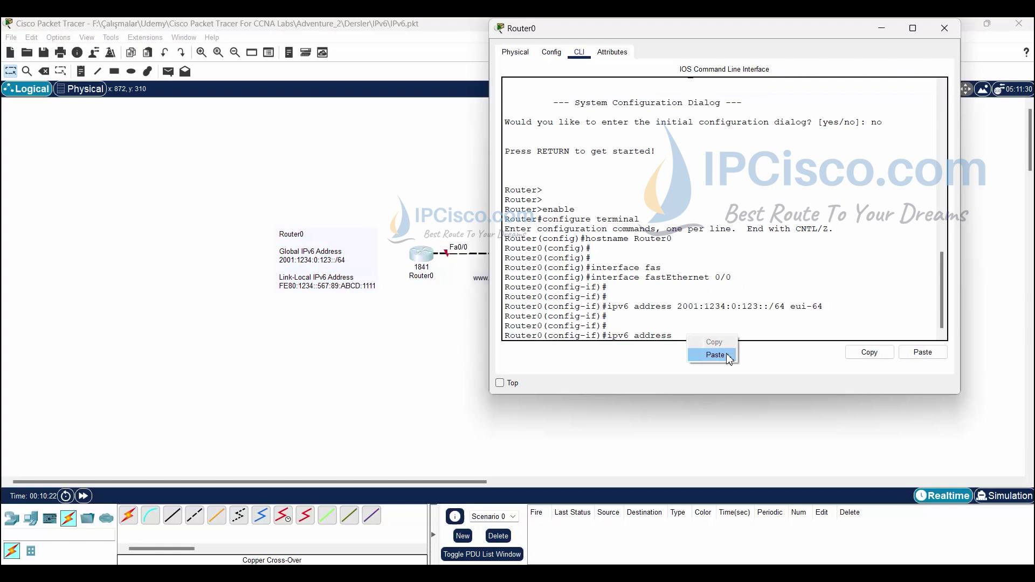
click(709, 354)
text(link-local)
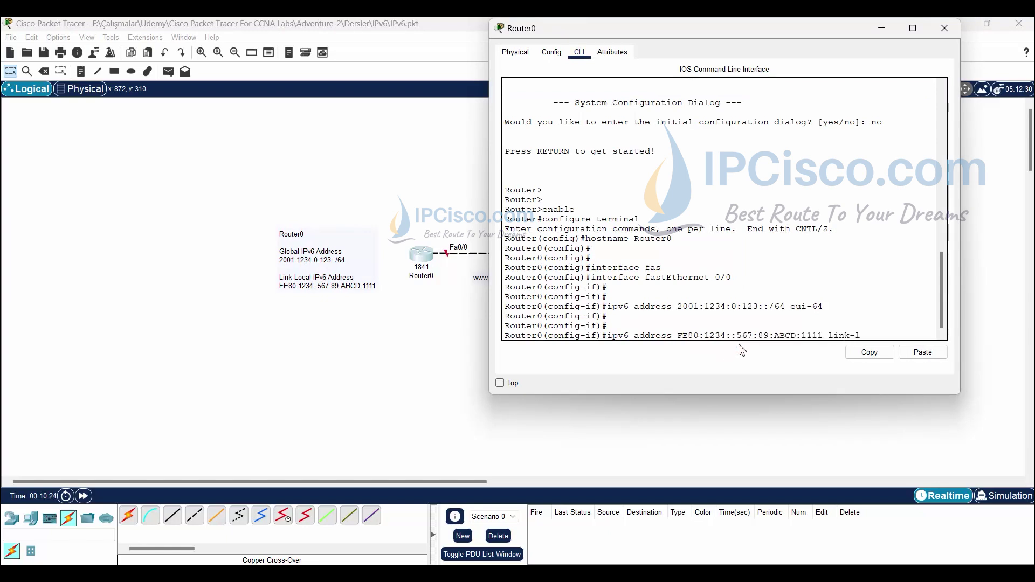
key(Return)
key(Return)
key(Return)
key(Return)
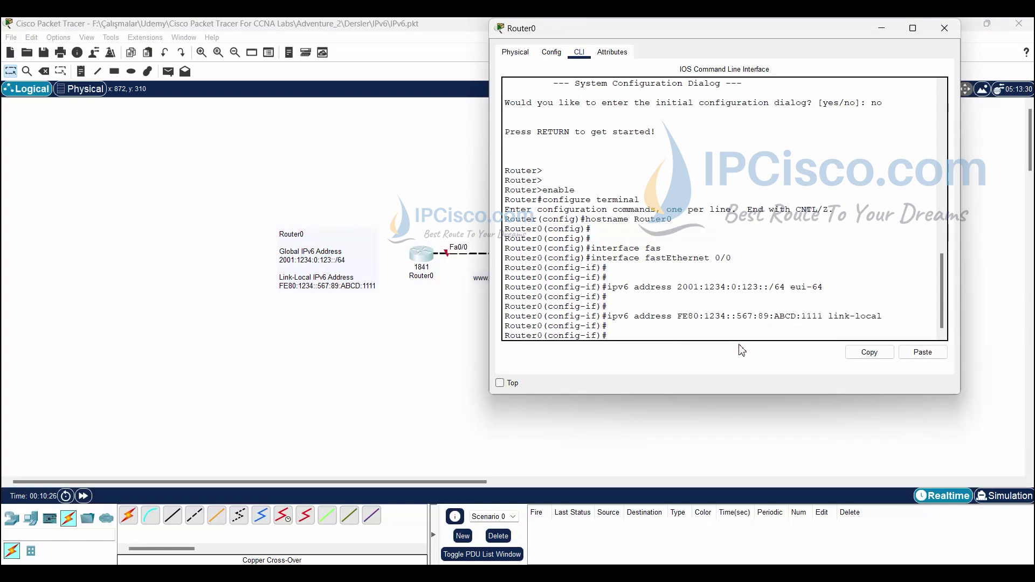
key(Return)
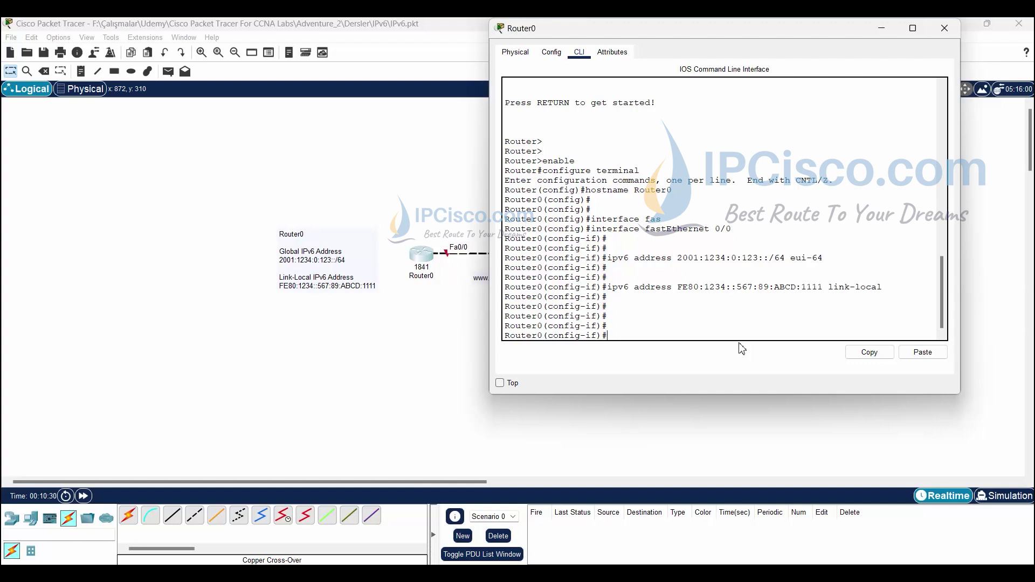
text(ipv6 )
text(enable)
- Run 'ipv6 enable' and 'no shutdown' on Router0's Fa0/0
key(Return)
key(Return)
key(Return)
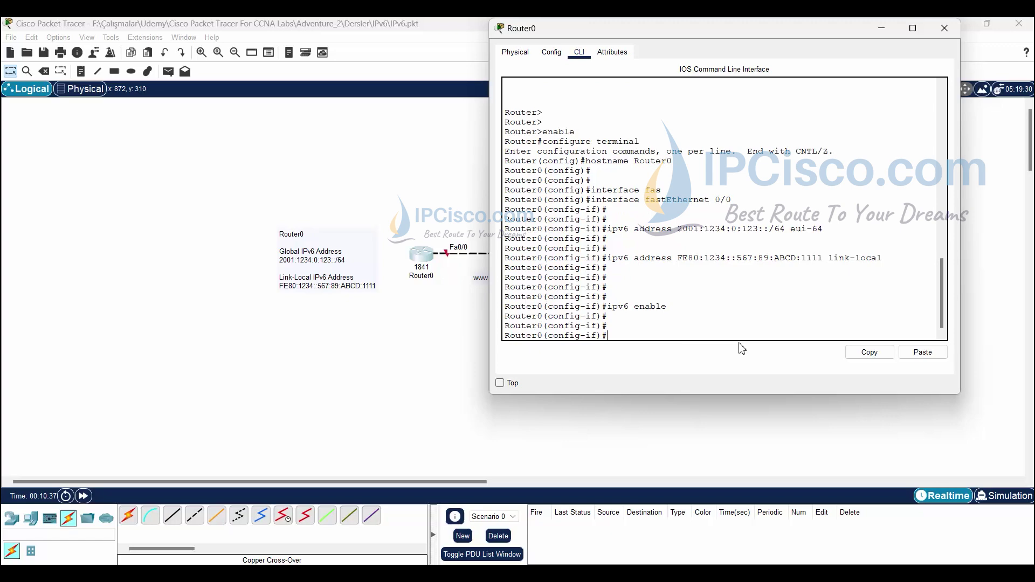
text(no shutdown)
key(Return)
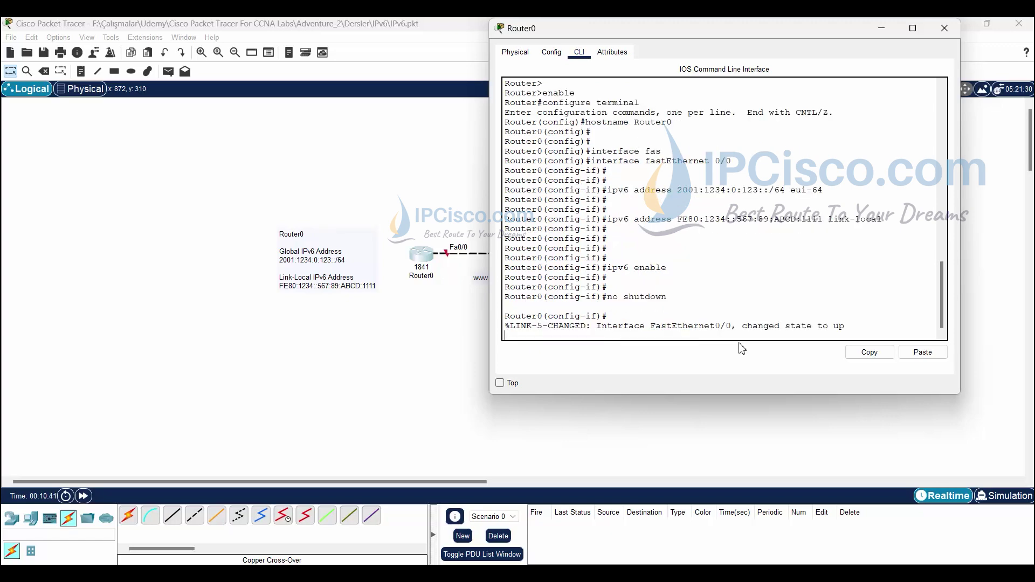
key(Return)
key(Return)
key(Return)
key(Return)
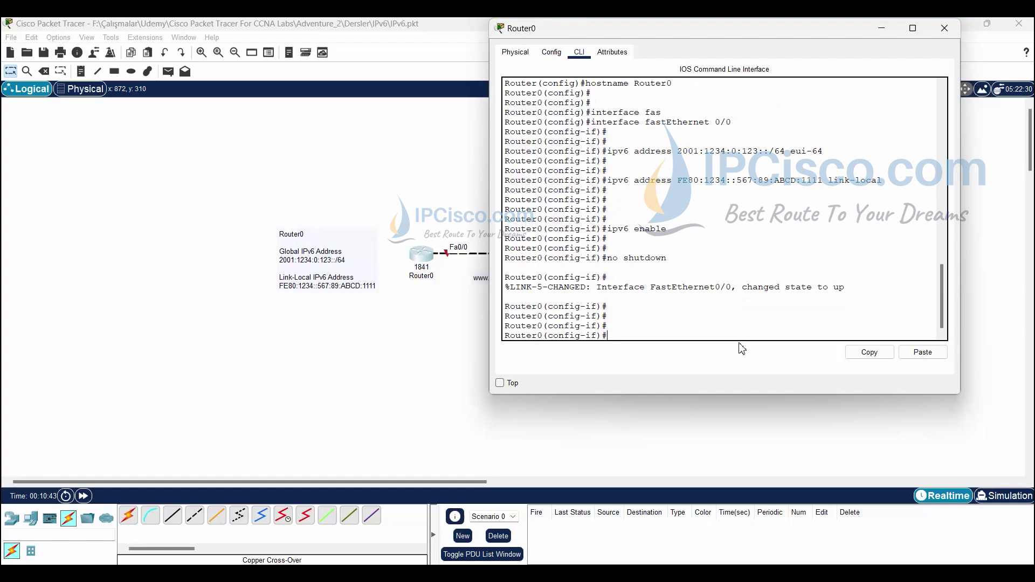
text(end)
- Run 'end' and 'write' on Router0 to save its configuration
key(Return)
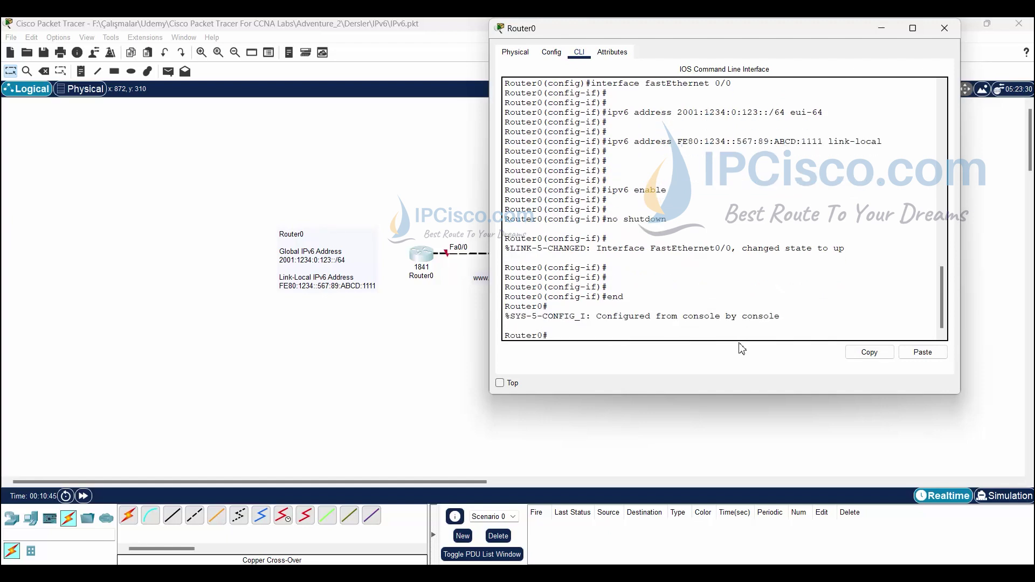
text(wr)
key(Tab)
key(Return)
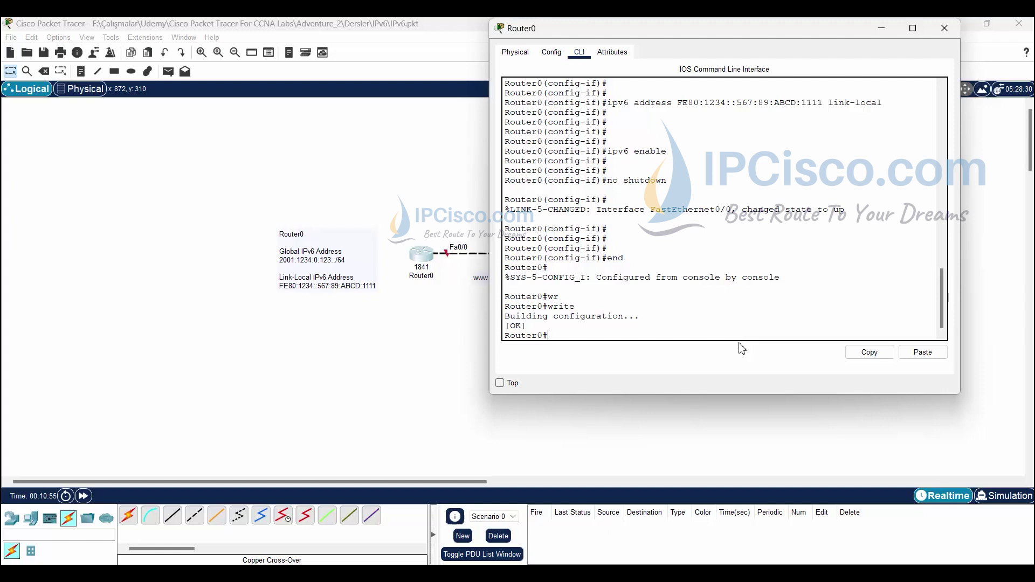
text(conf termi)
- Enter global configuration and run 'ipv6 unicast-routing' on Router0
key(Tab)
key(Return)
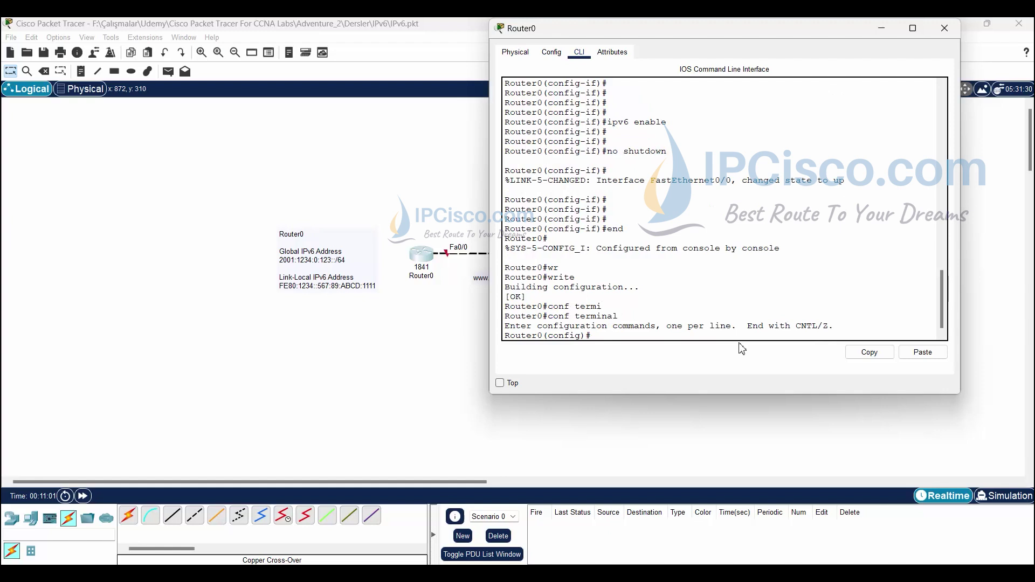
text(ipv)
text(6)
key(Tab)
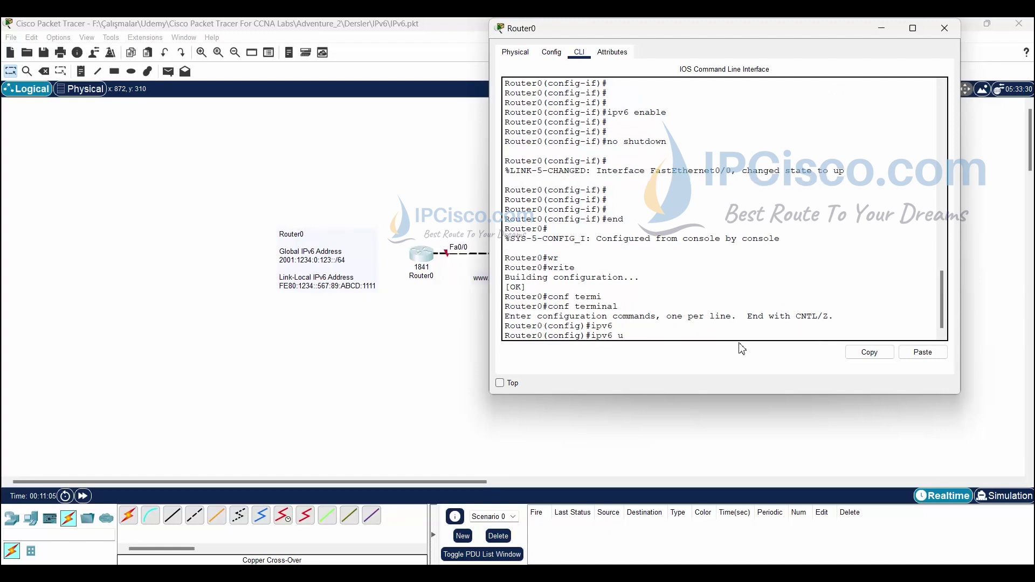
text(ni)
key(Tab)
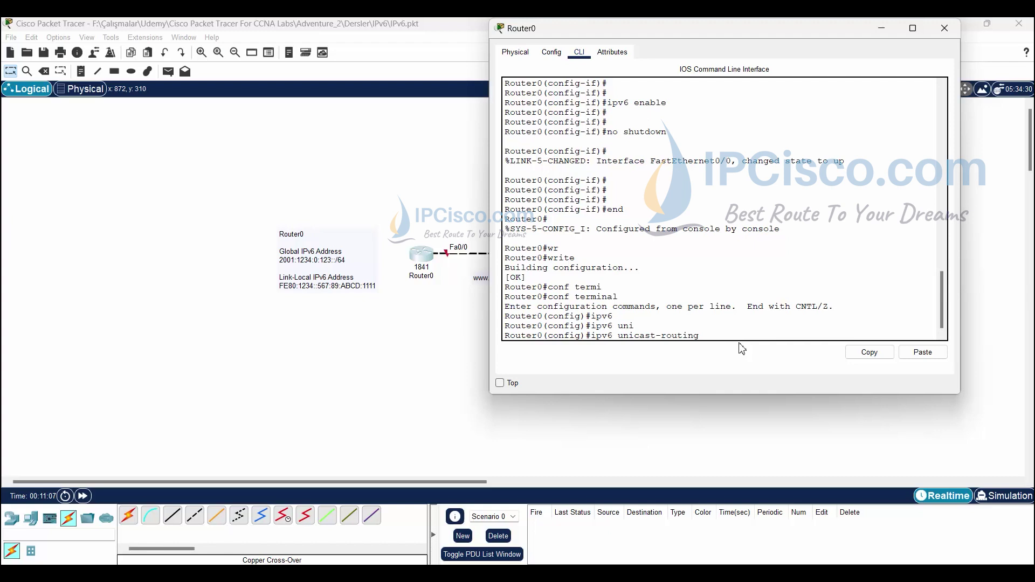
key(Return)
key(Return)
key(Return)
key(Return)
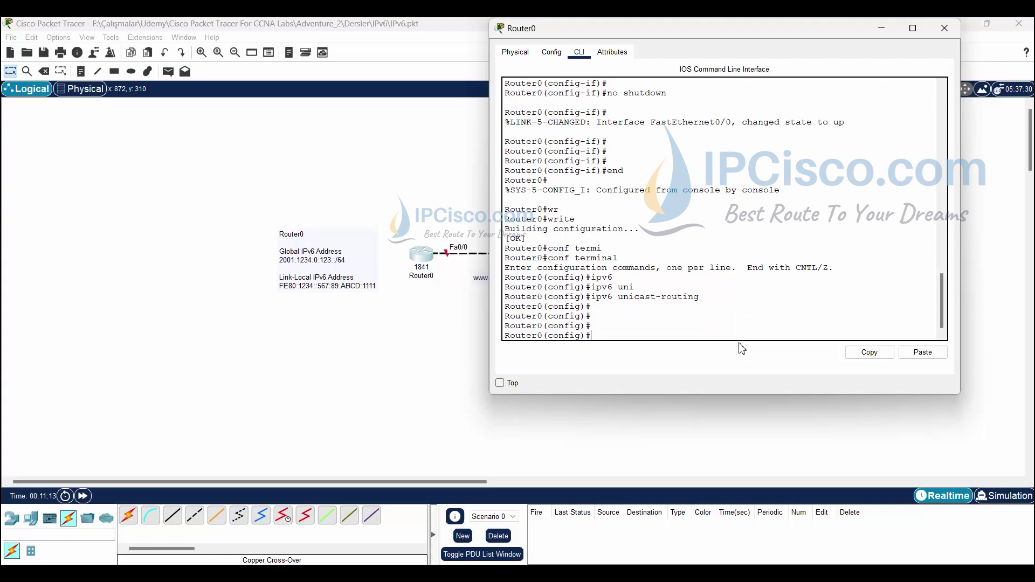
text(ip cef)
- Exit configuration mode with 'end' and save Router0's configuration again with 'wr'
key(BackSpace)
key(BackSpace)
key(BackSpace)
key(BackSpace)
key(BackSpace)
key(Return)
text(emd)
key(Return)
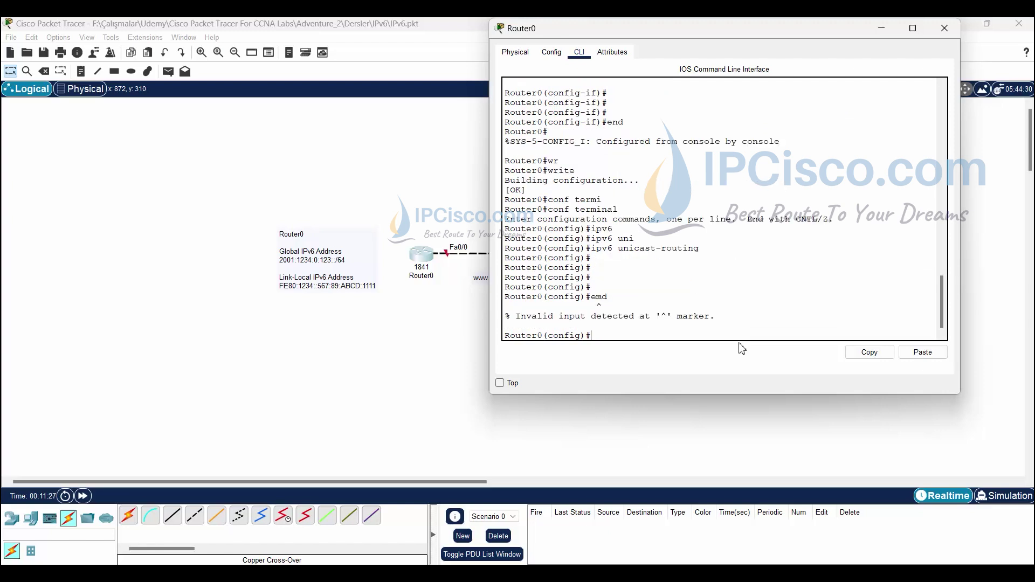
text(end)
key(Return)
text(wr)
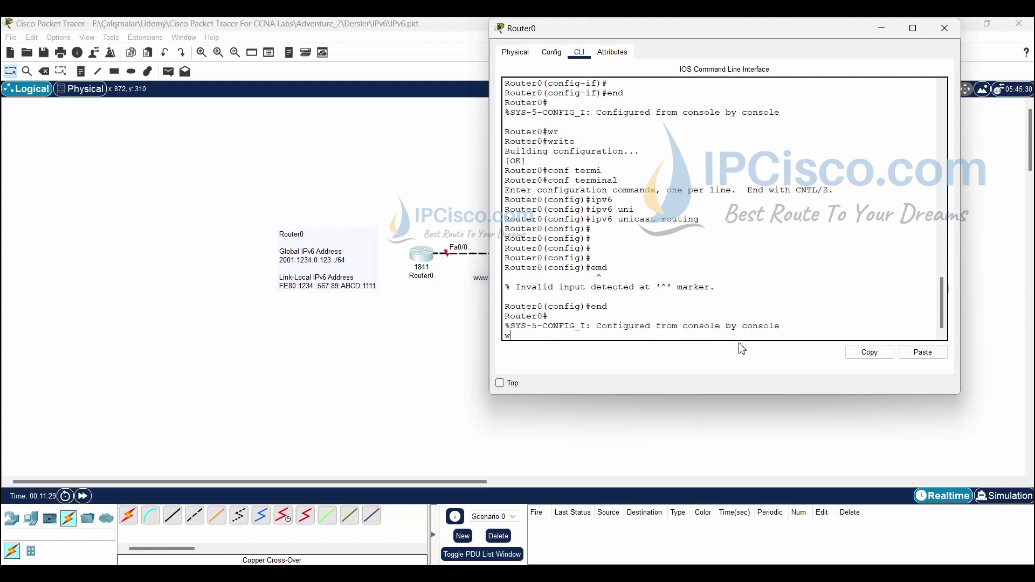
key(Return)
key(Return)
key(Return)
key(Return)
key(Return)
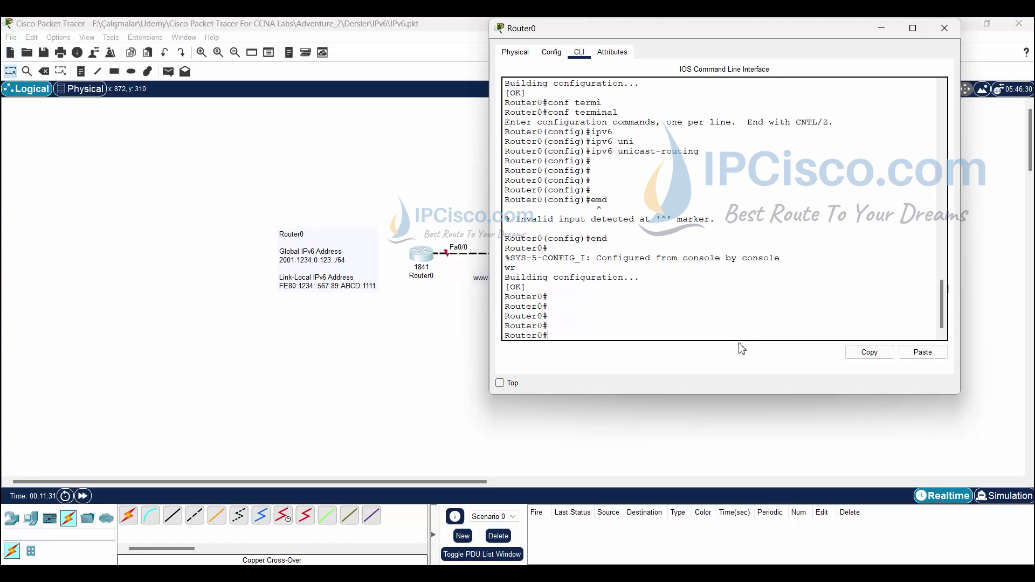
- Put Router0's window away, open Router1's CLI and decline its setup dialog
click(881, 29)
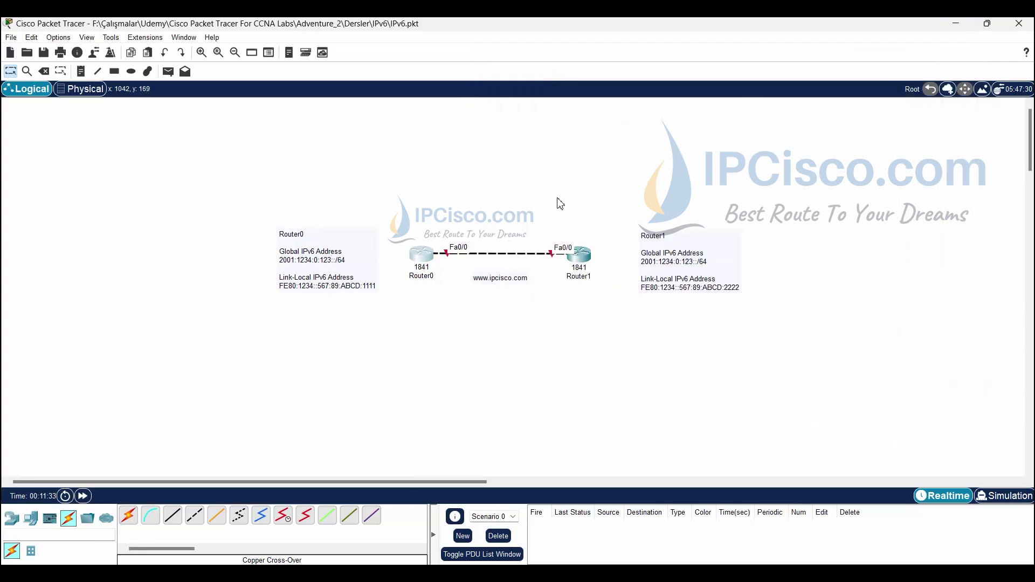
click(583, 256)
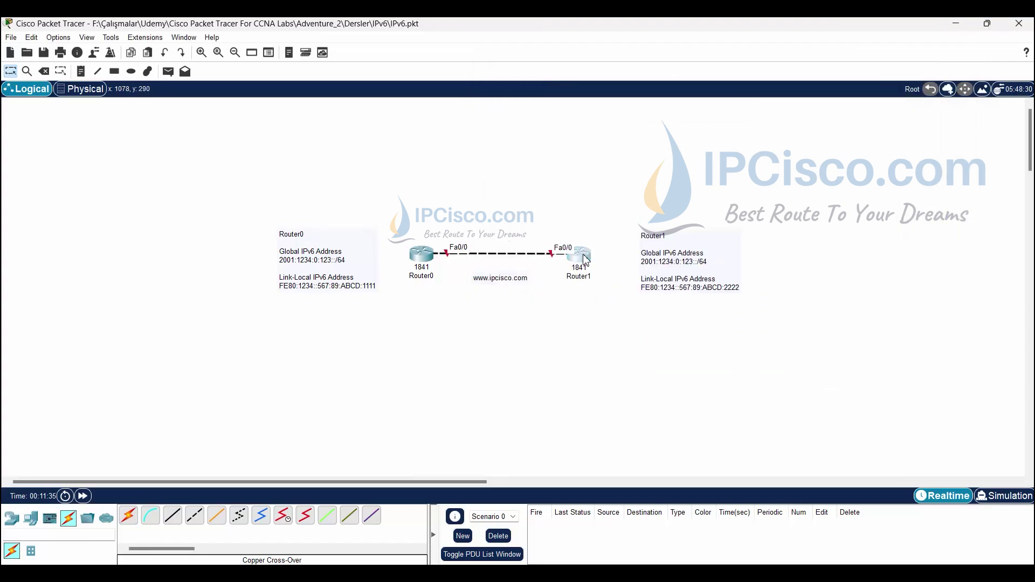
click(585, 258)
click(454, 120)
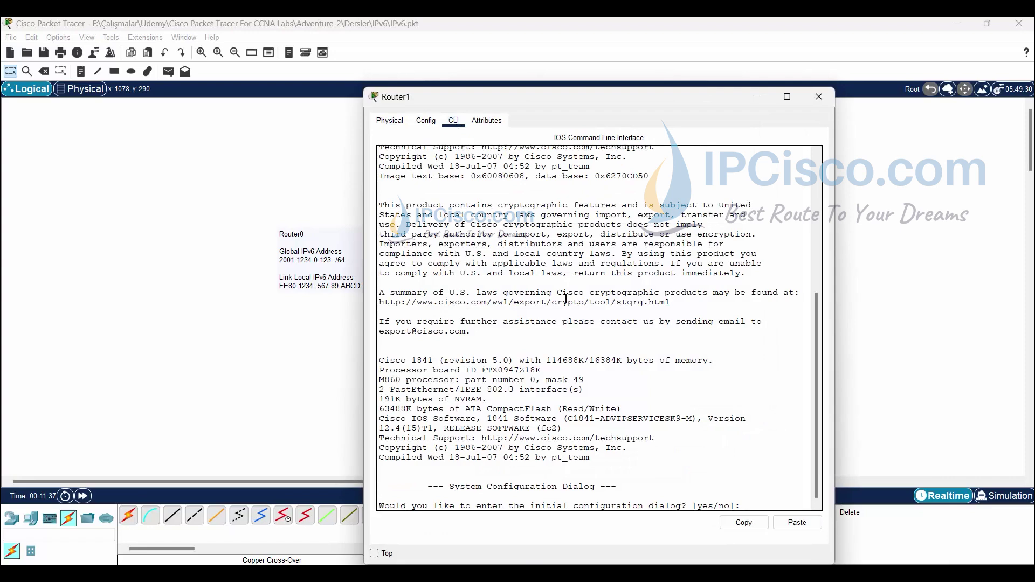
text(no)
key(Return)
key(Return)
key(Return)
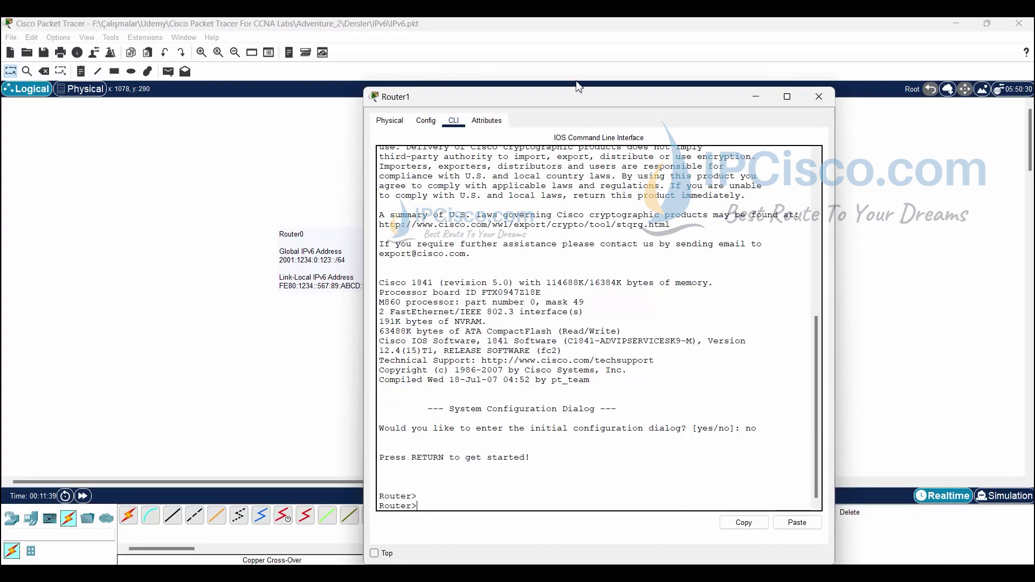
mouse_move(579, 95)
mouse_down()
mouse_move(552, 200)
mouse_move(249, 63)
mouse_up()
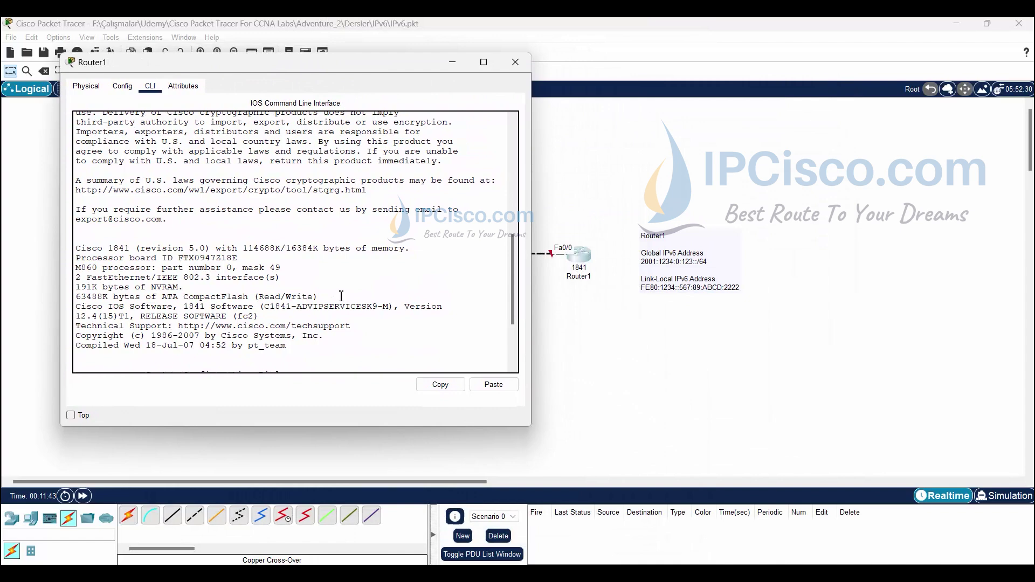
scroll(341, 297, down, 3)
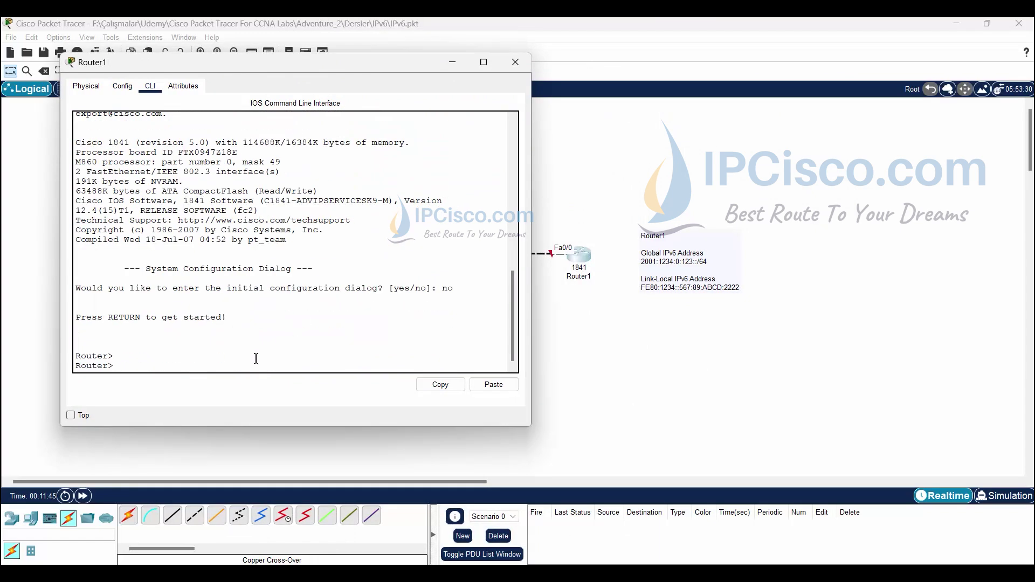
text(enable)
- Run 'enable' and 'configure terminal' on Router1
key(Return)
text(onf)
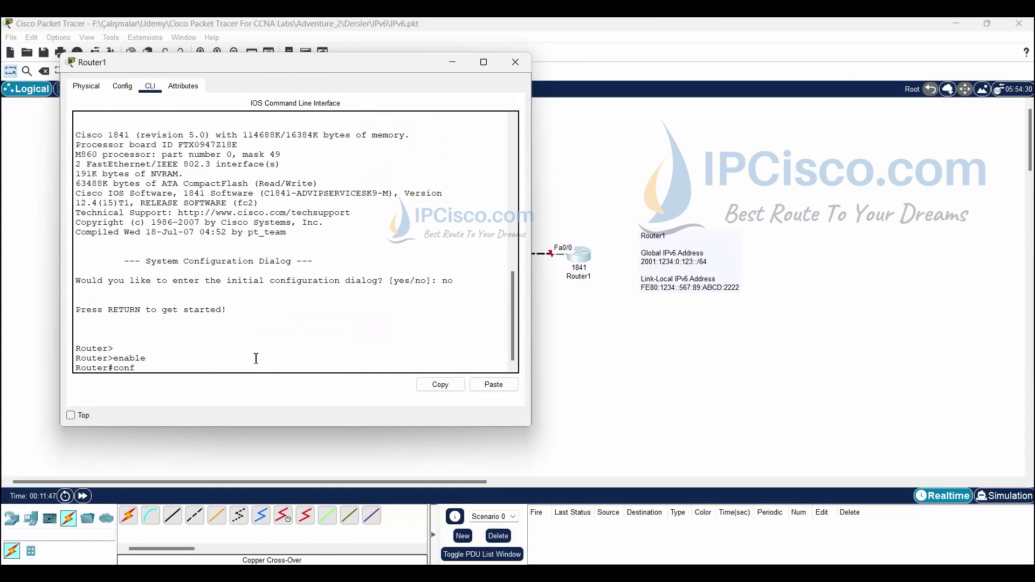
text(iguteermina)
text(r)
key(Return)
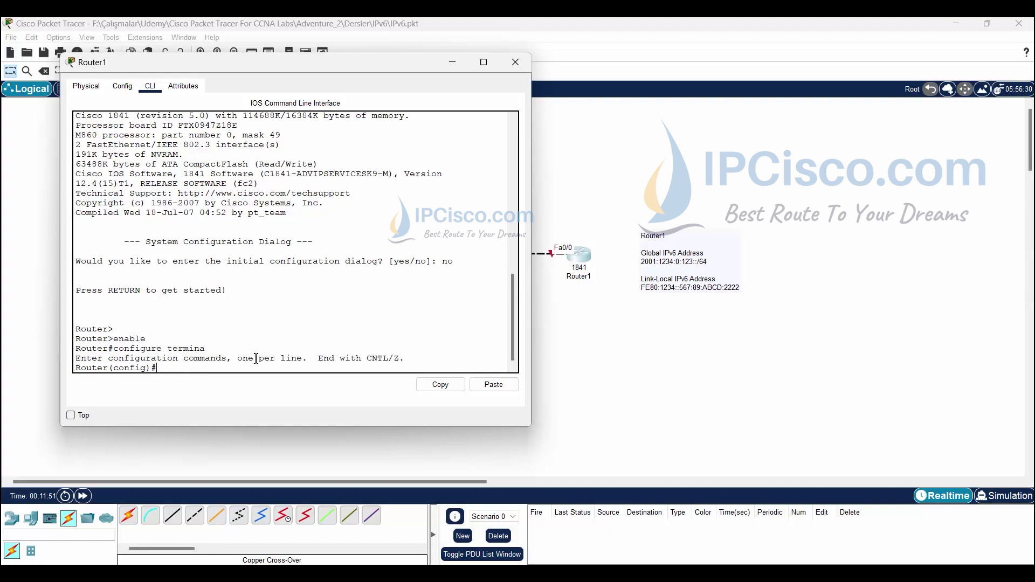
key(Return)
key(Return)
key(Return)
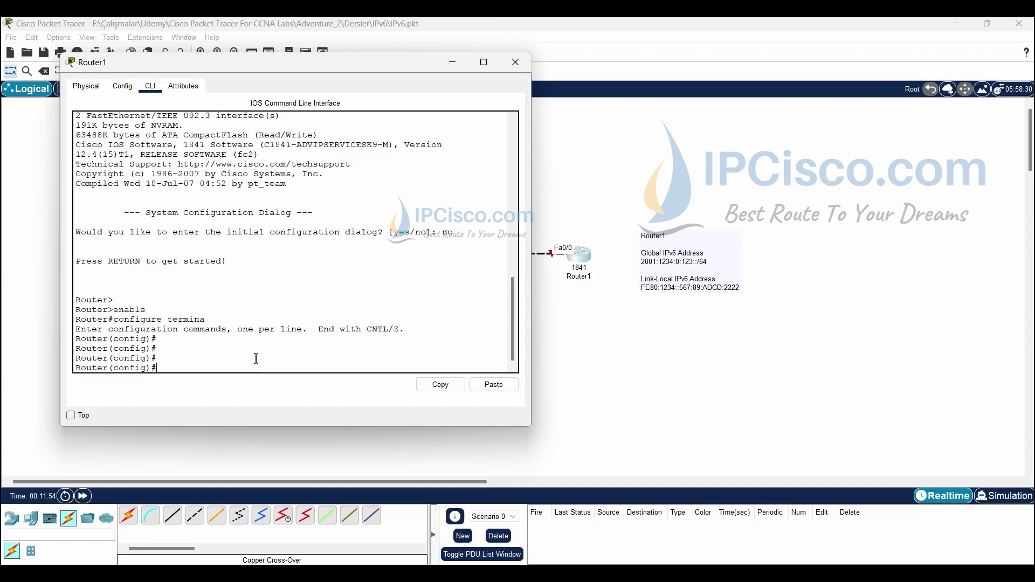
text(hostname ROuter)
- Set hostname Router1 and enter interface FastEthernet 0/0 configuration
key(BackSpace)
key(BackSpace)
key(BackSpace)
text(ter)
key(Return)
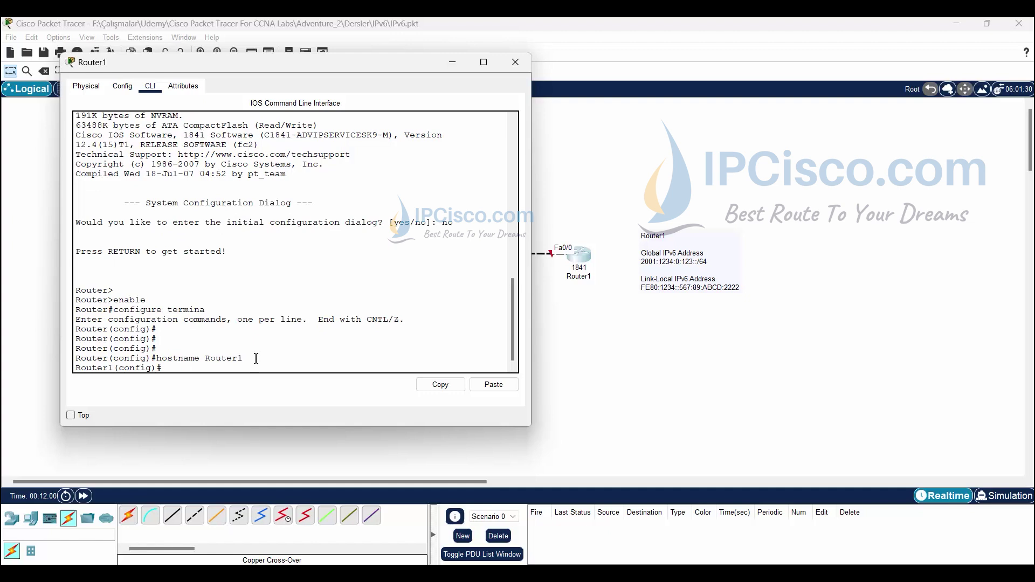
key(Return)
key(Return)
text(inter)
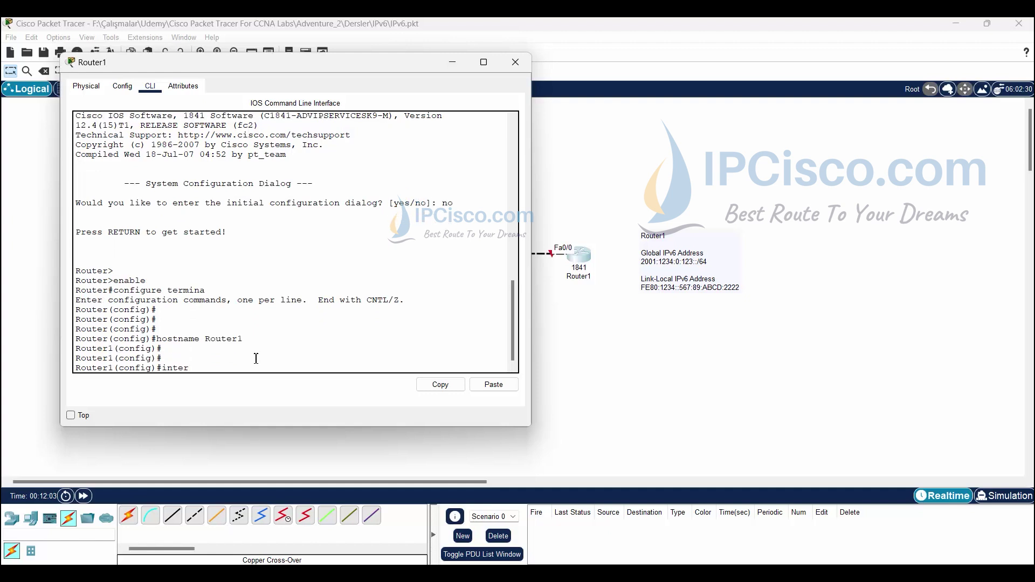
key(Tab)
text(face)
key(Tab)
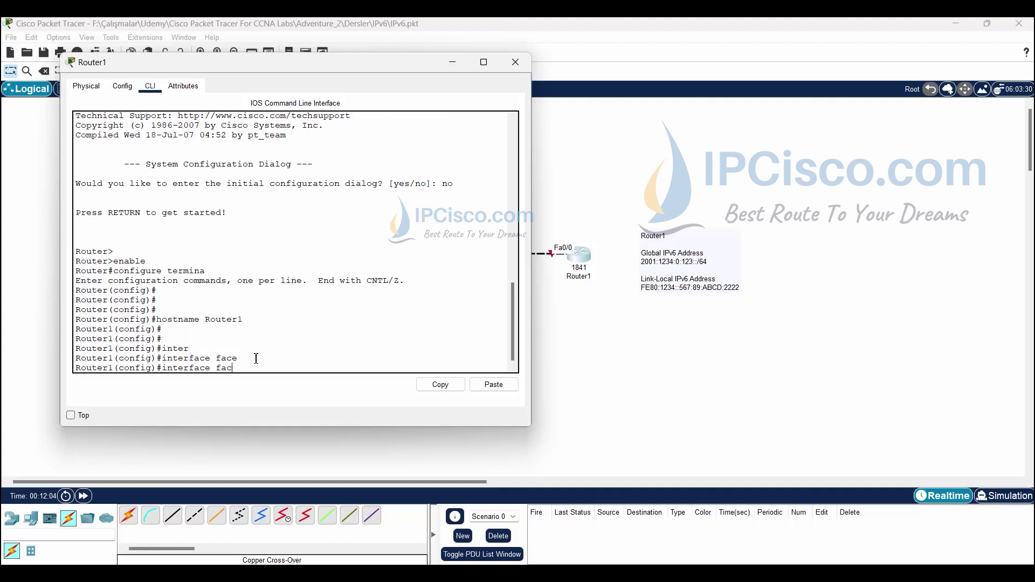
key(BackSpace)
key(BackSpace)
key(Tab)
text(0/0)
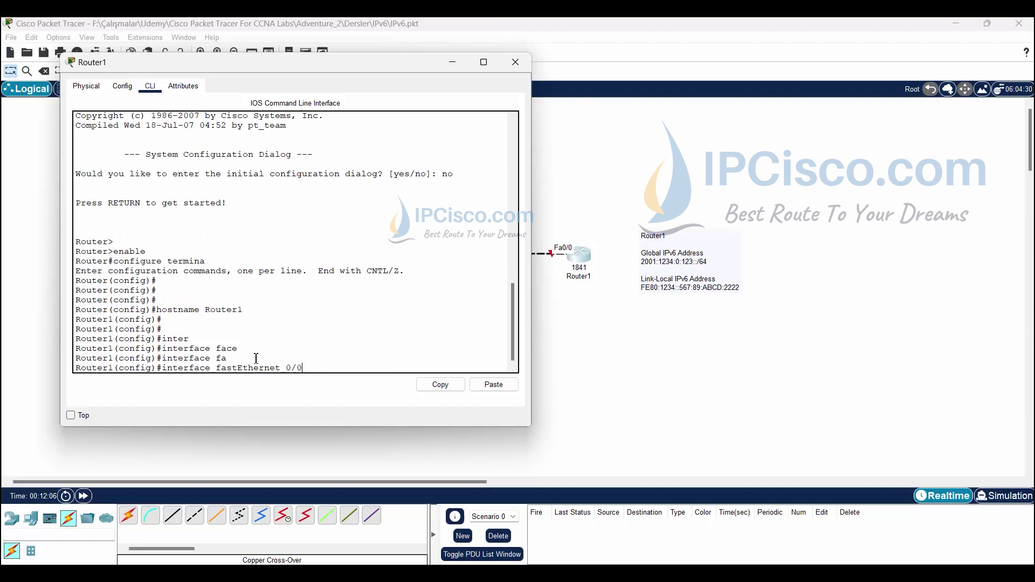
key(Return)
key(Return)
key(Return)
key(Return)
text(ipv)
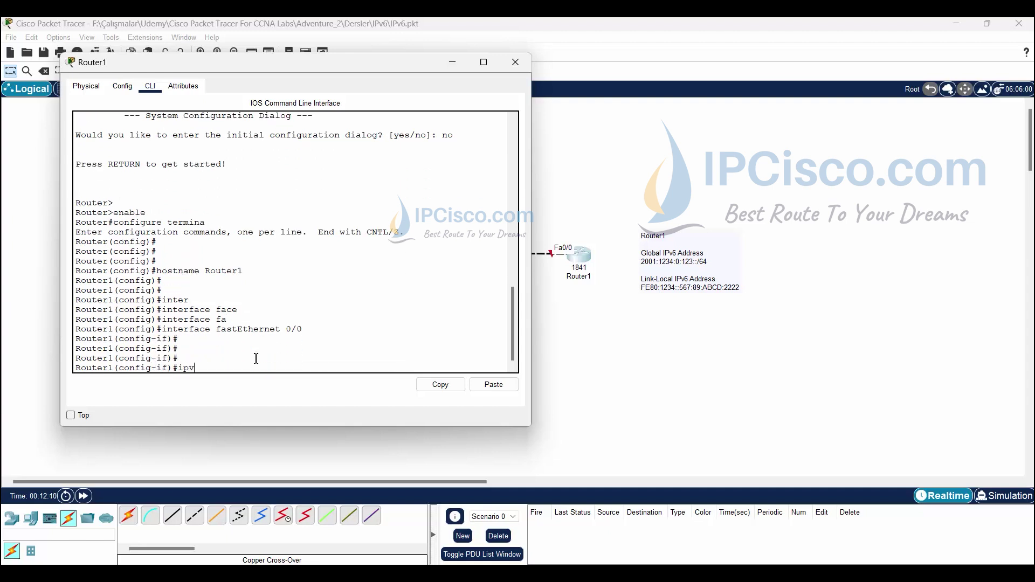
text(6 address)
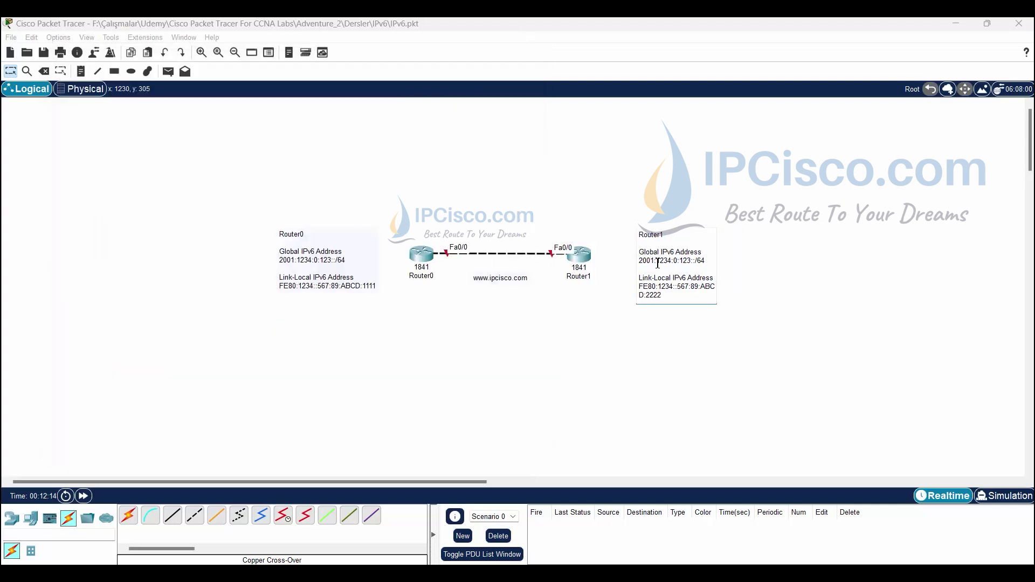
- Apply the global address 2001:1234:0:123::/64 eui-64 from Router1's note
drag(639, 260, 708, 263)
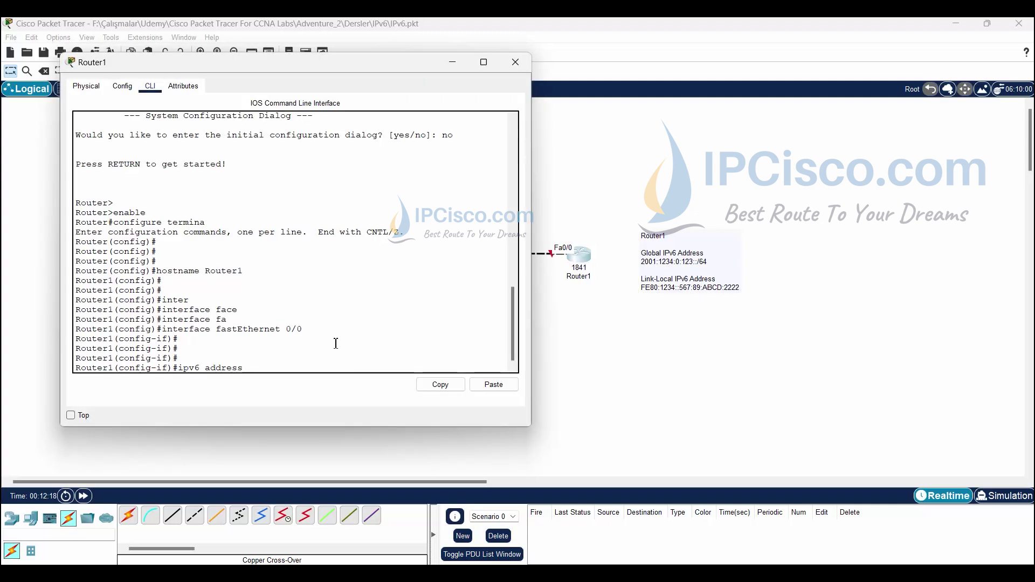
right_click(352, 360)
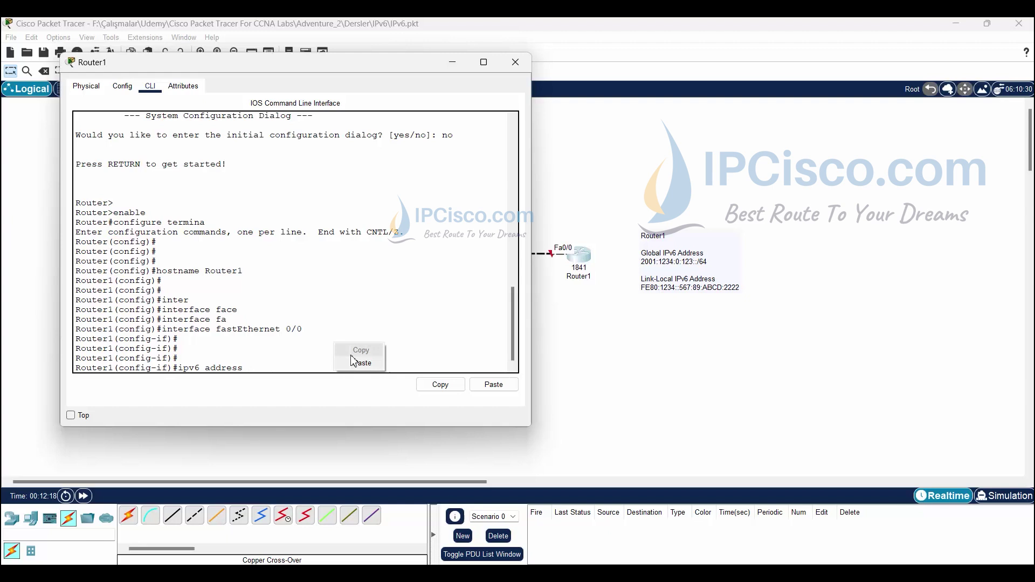
click(361, 362)
text(eui-64)
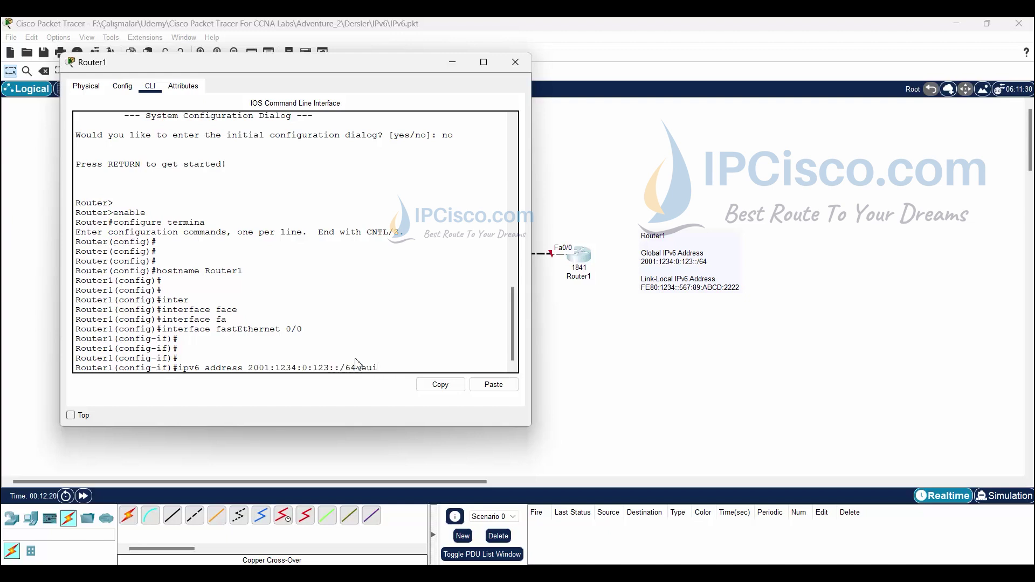
key(Return)
key(Return)
key(Return)
key(Return)
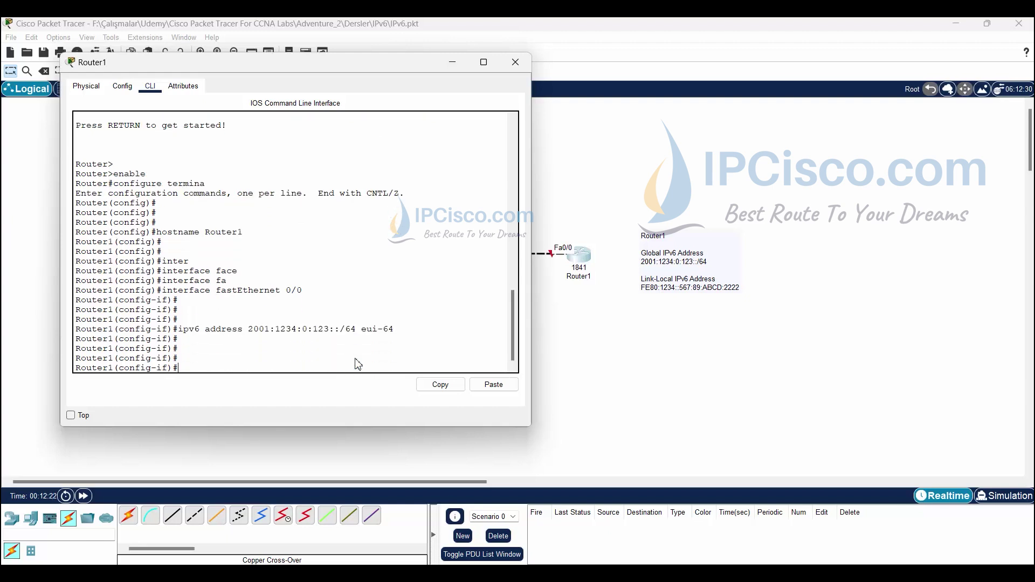
- Copy FE80:1234::567:89:ABCD:2222 from Router1's note and apply it as link-local
click(642, 282)
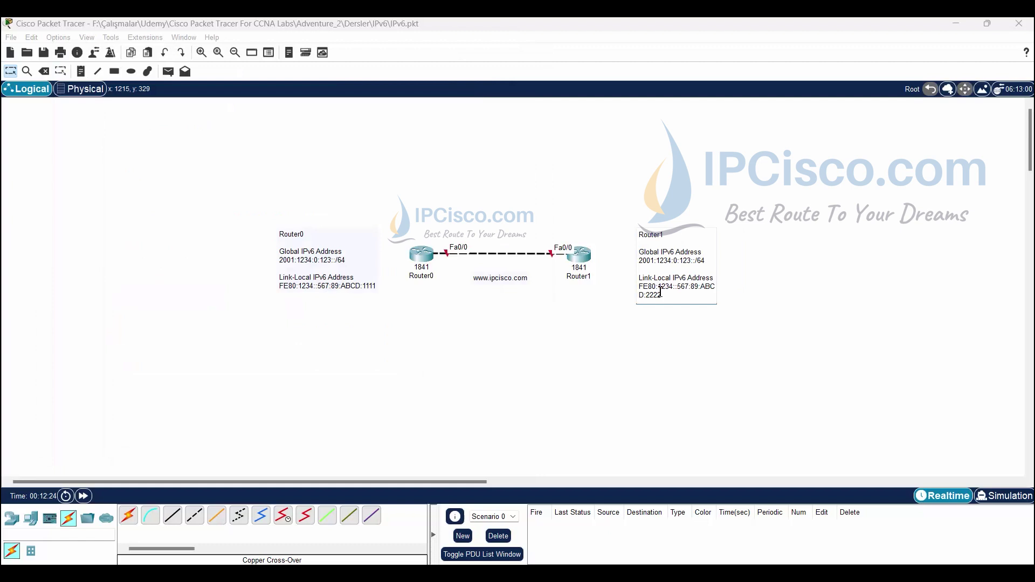
drag(662, 295, 640, 288)
key(ctrl+c)
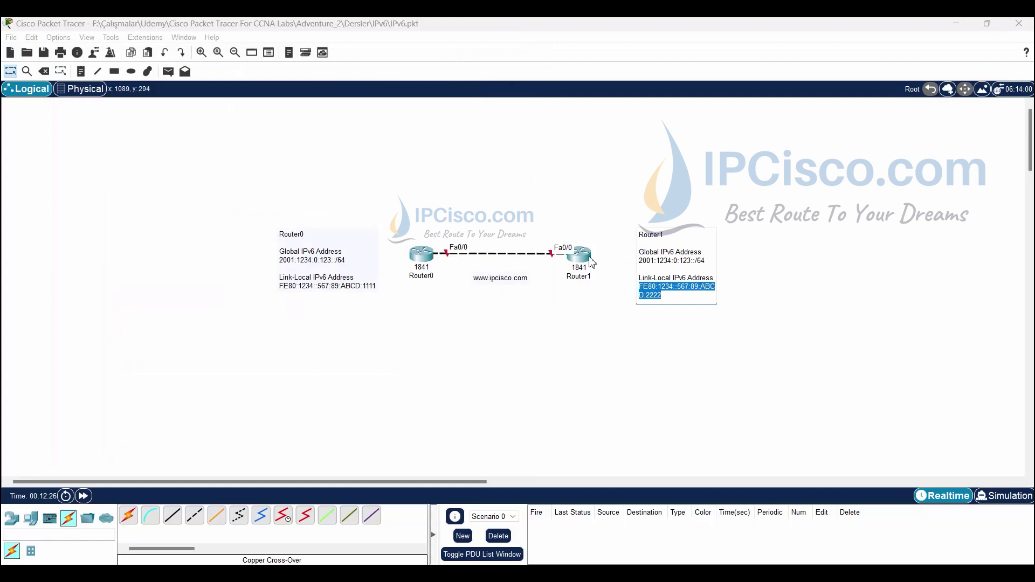
click(581, 257)
text(ipv)
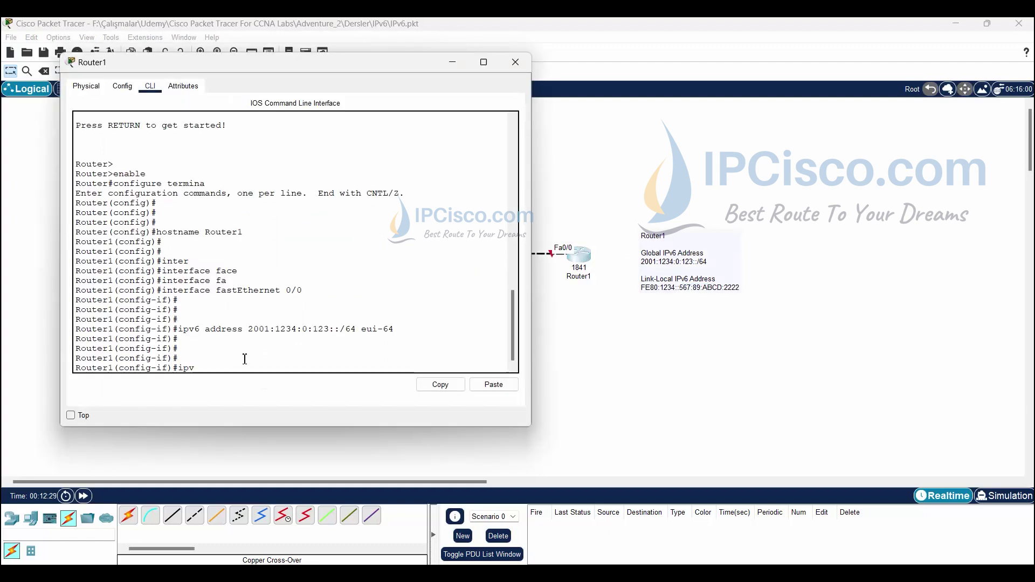
text(6 address)
right_click(252, 356)
click(275, 368)
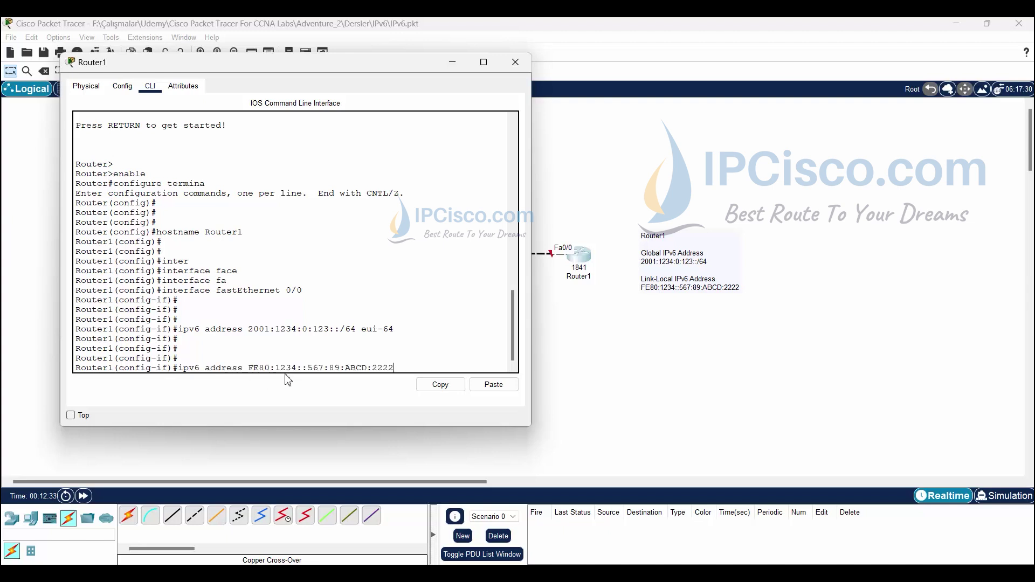
text( link-local)
key(Return)
key(Return)
key(Return)
key(Return)
key(Return)
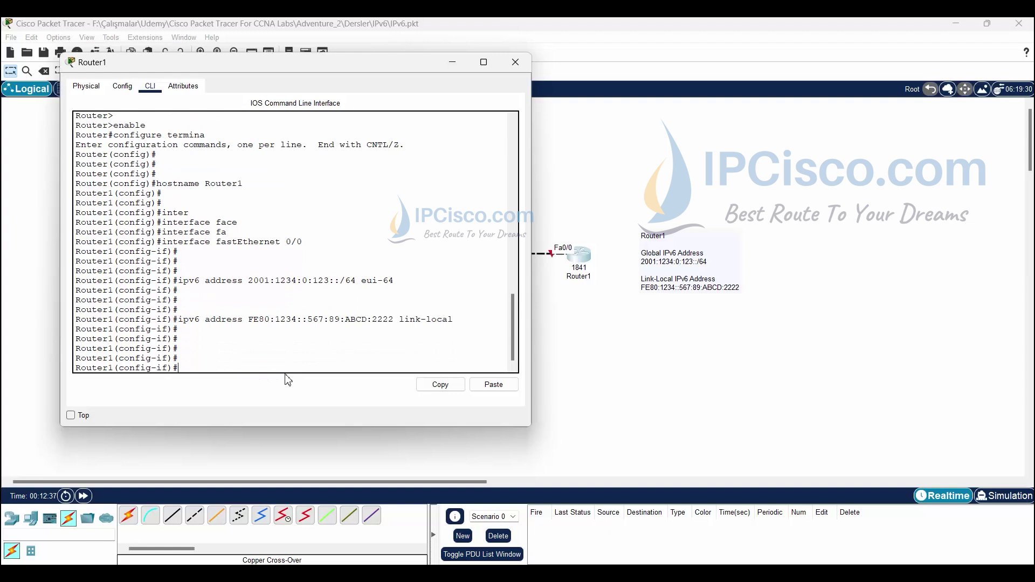
text(ipv6 )
text(enable)
- Run 'ipv6 enable' and 'no shutdown' on Router1's Fa0/0
key(Return)
key(Return)
key(Return)
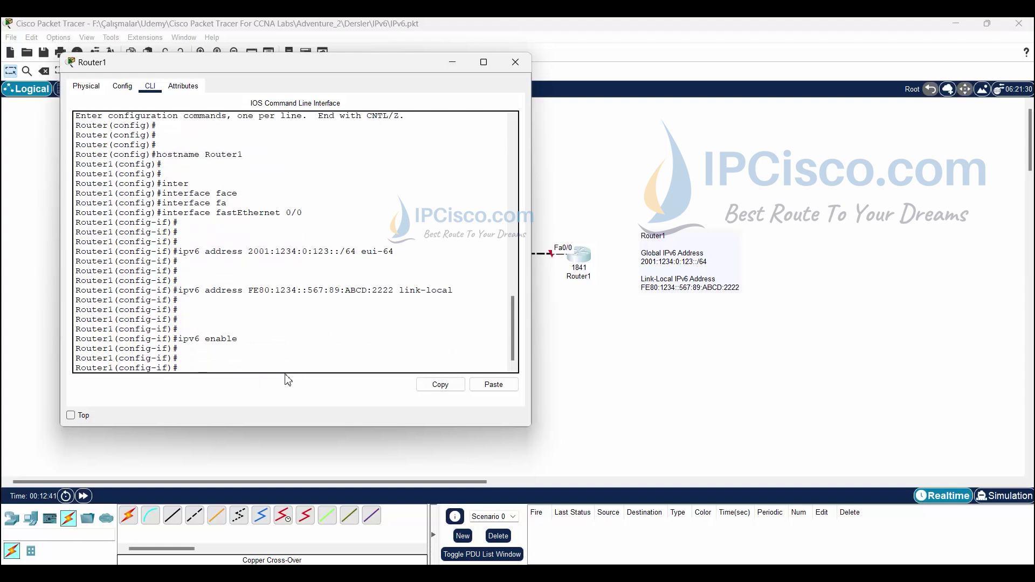
text(no shut)
text(dq)
key(Tab)
key(BackSpace)
key(Tab)
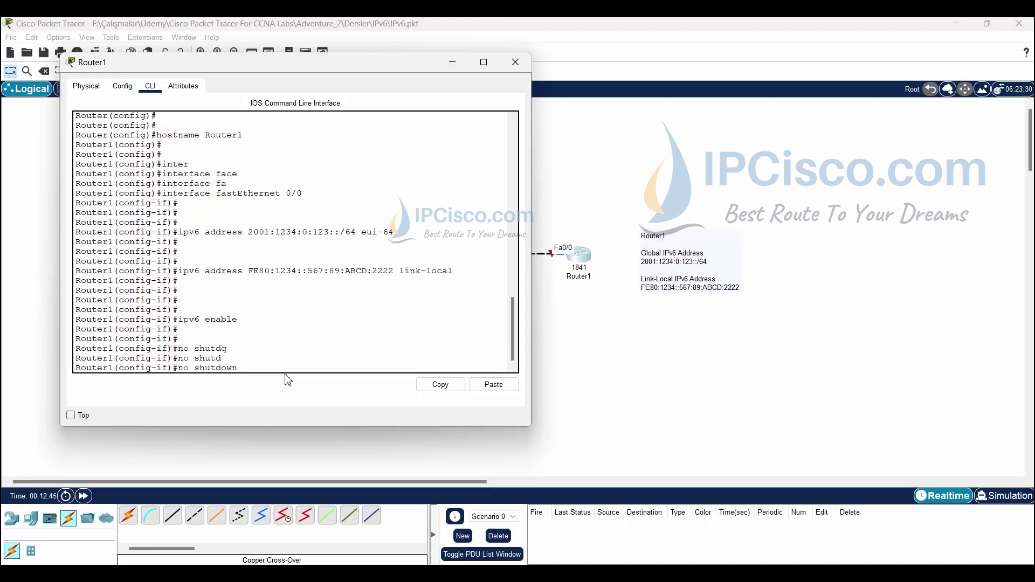
key(Return)
key(Return)
key(Return)
key(Return)
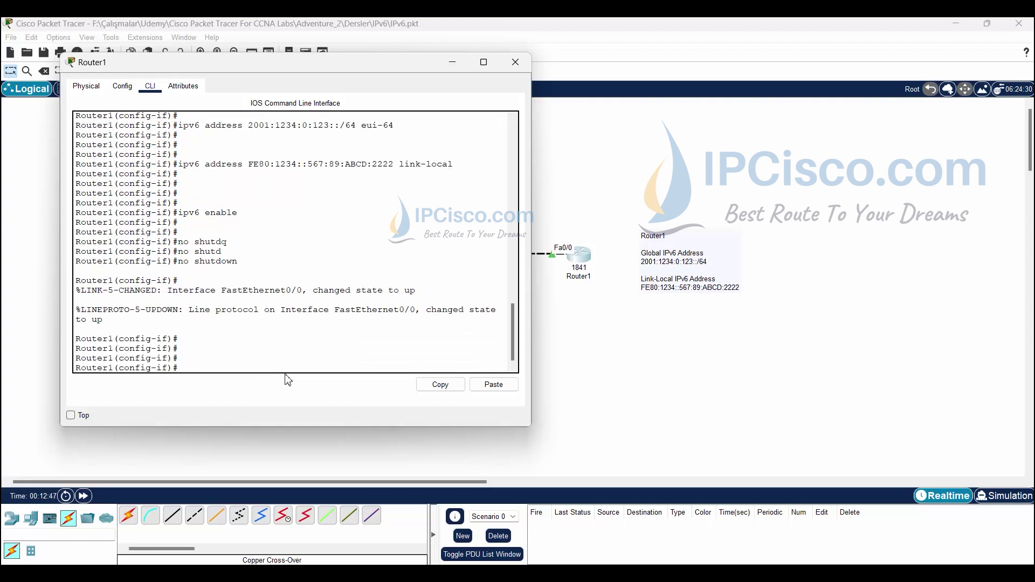
- Exit interface mode, run 'ipv6 unicast-routing', then 'end' on Router1
drag(413, 62, 286, 77)
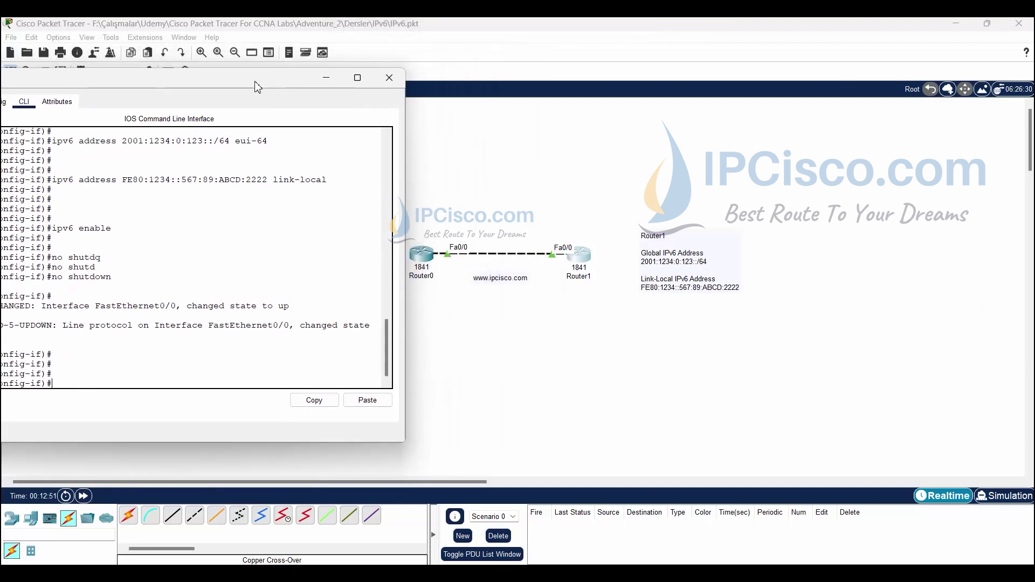
drag(257, 86, 388, 64)
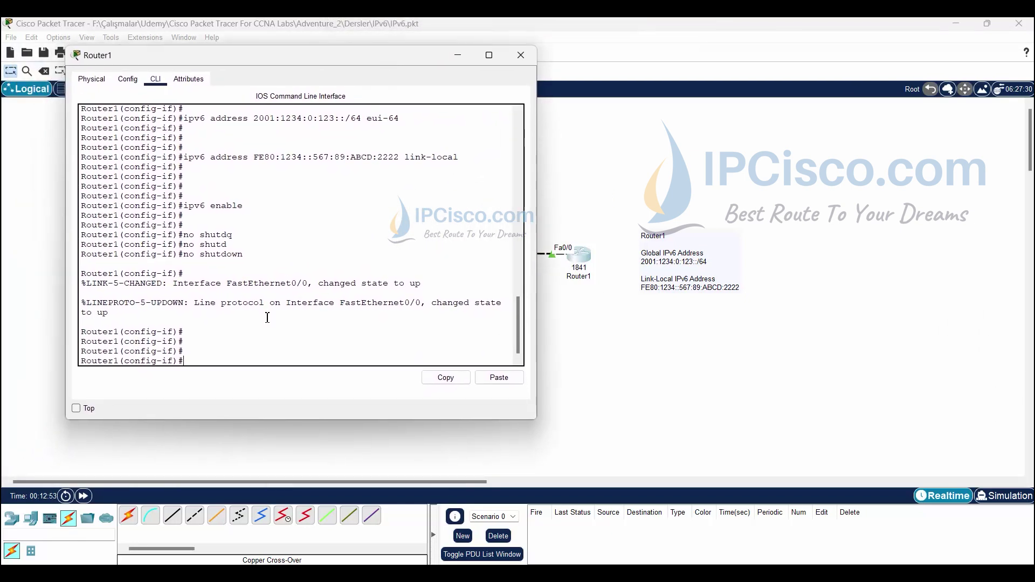
text(exit)
key(Return)
key(Return)
key(Return)
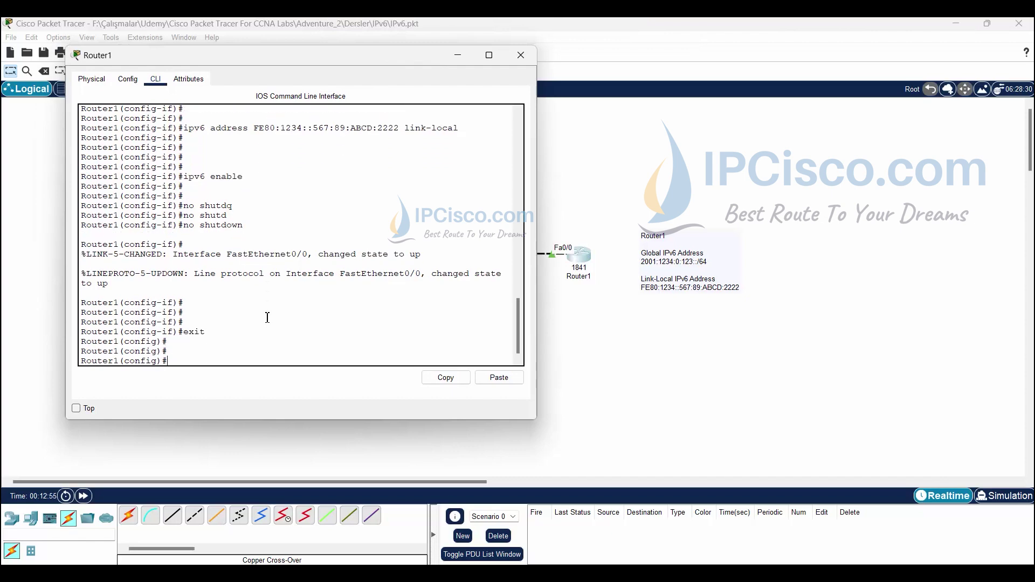
text(ipv6)
text( uni)
key(Tab)
key(Return)
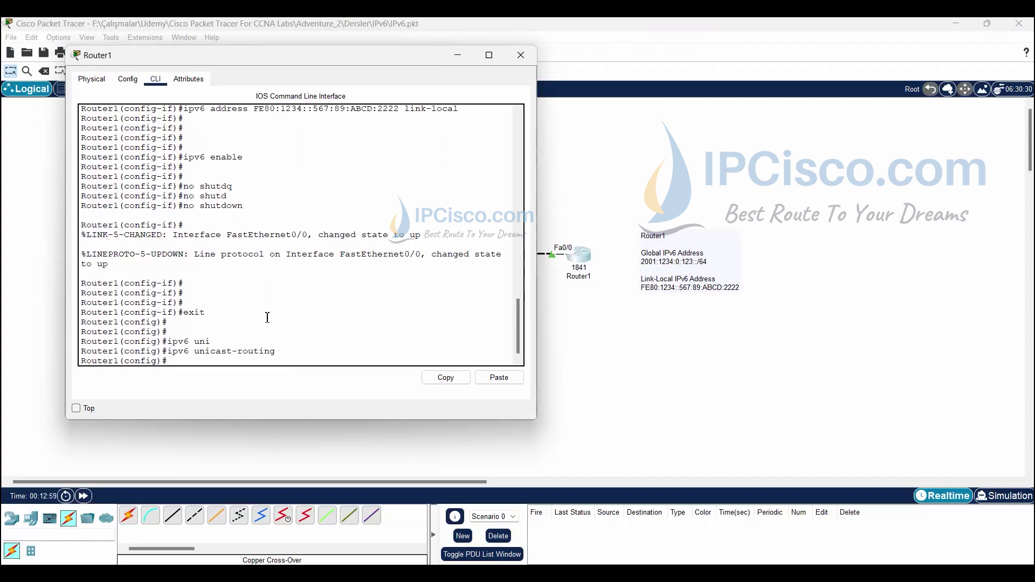
key(Return)
key(Return)
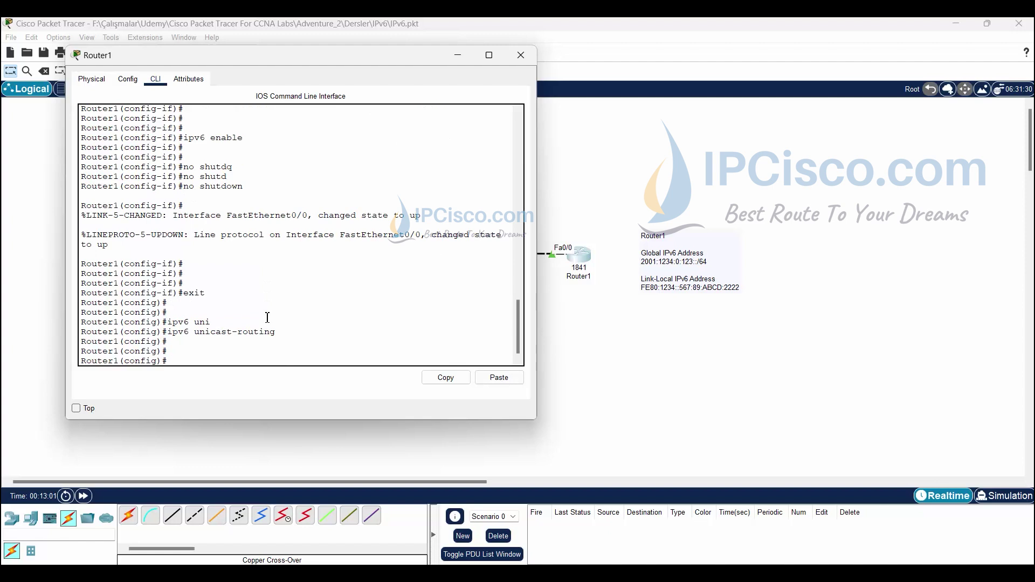
text(er)
key(Return)
key(Return)
text(wr)
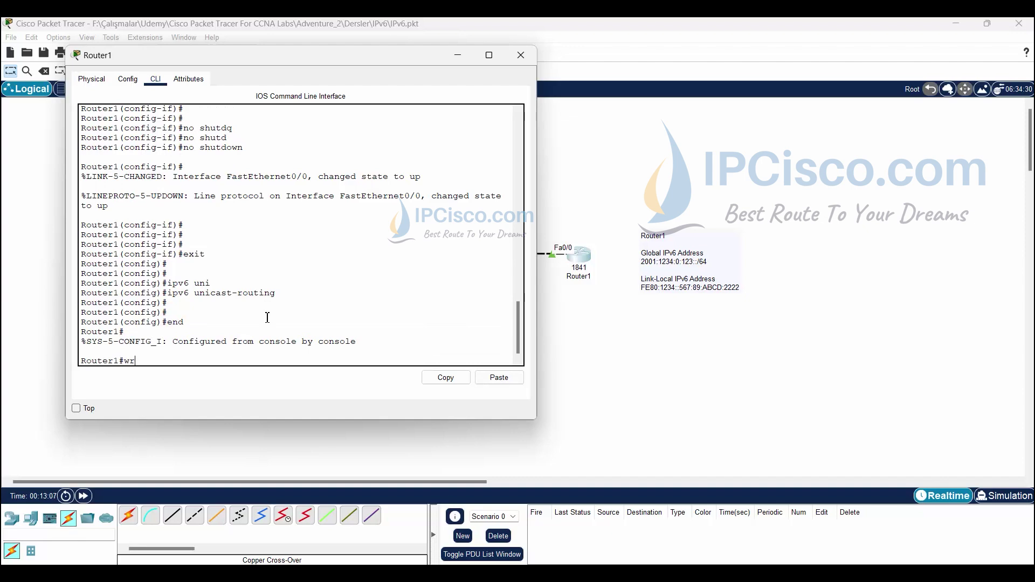
key(Return)
key(Return)
key(Return)
key(Return)
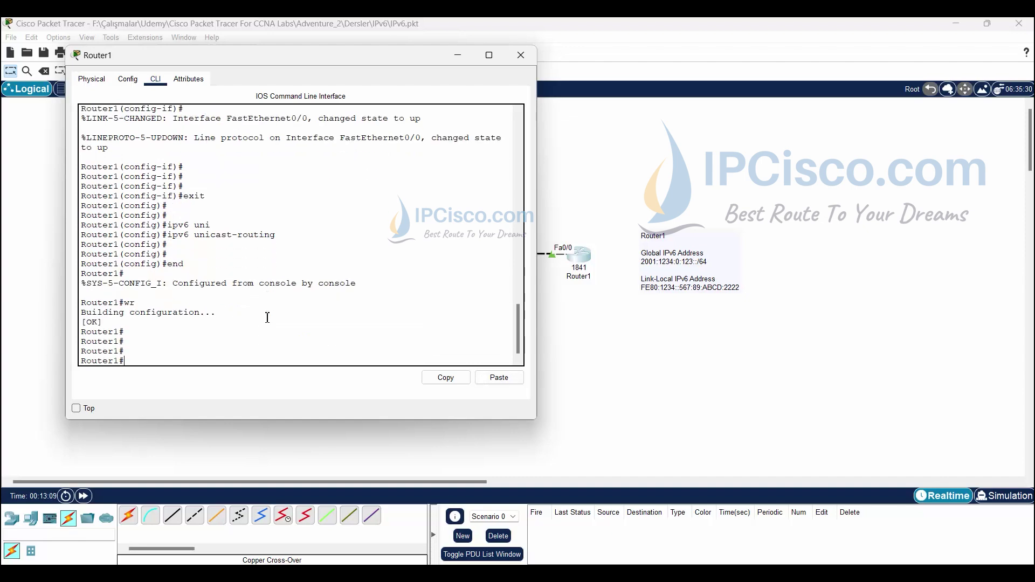
- Close Router1's console and open Router0's console, shortened and moved right
click(457, 54)
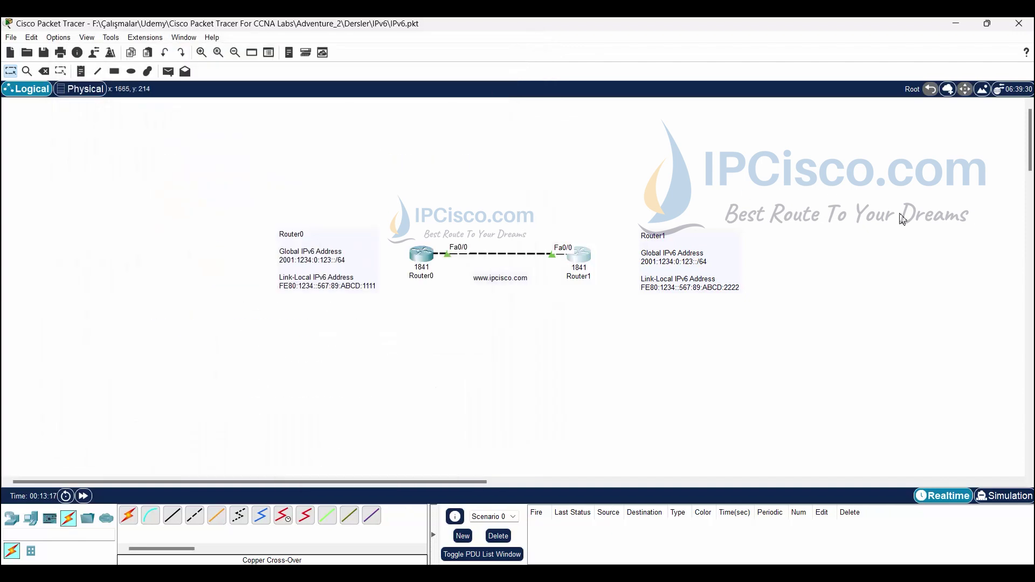
click(423, 259)
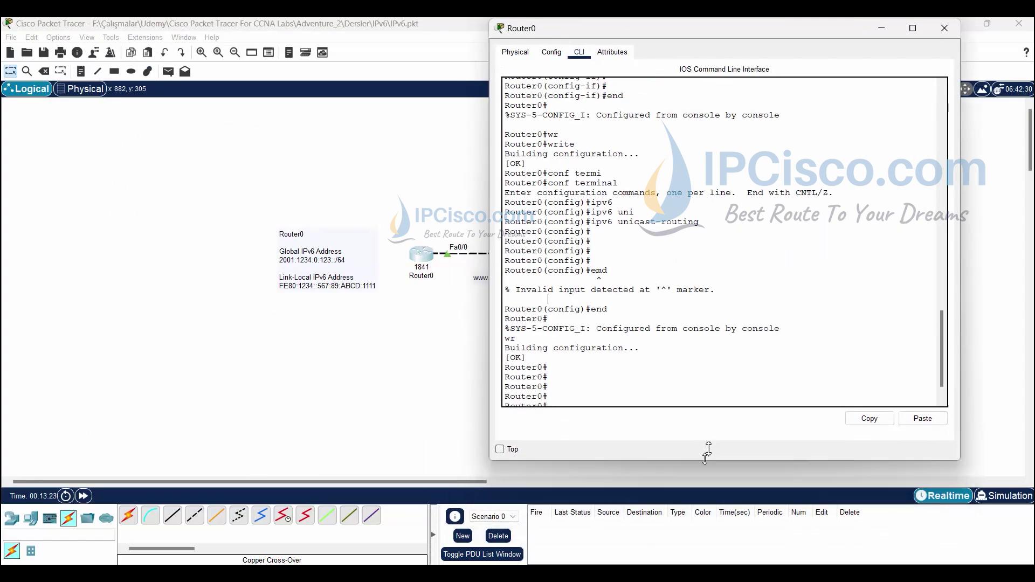
drag(702, 491, 701, 400)
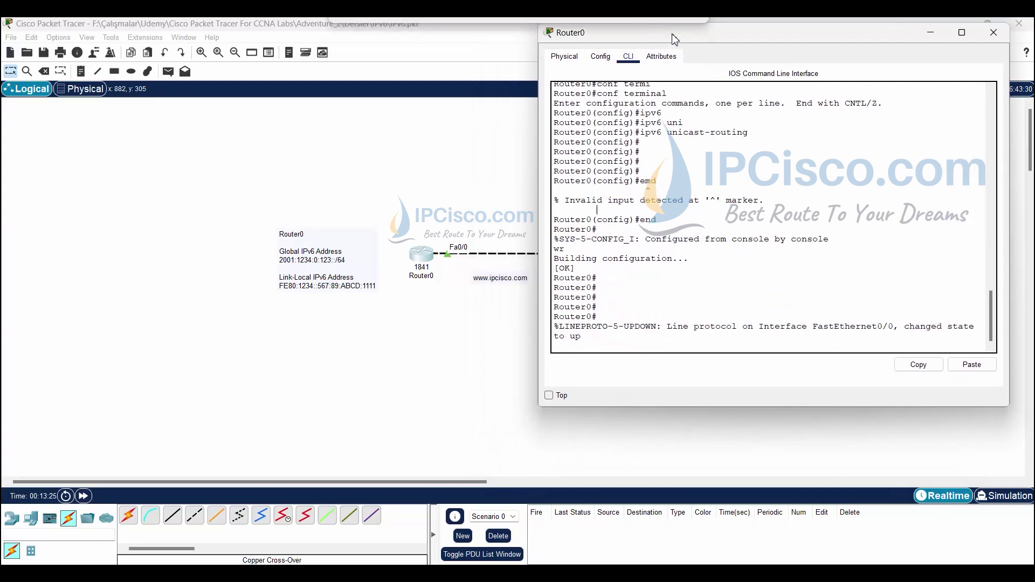
drag(623, 32, 673, 37)
key(Return)
key(Return)
key(Return)
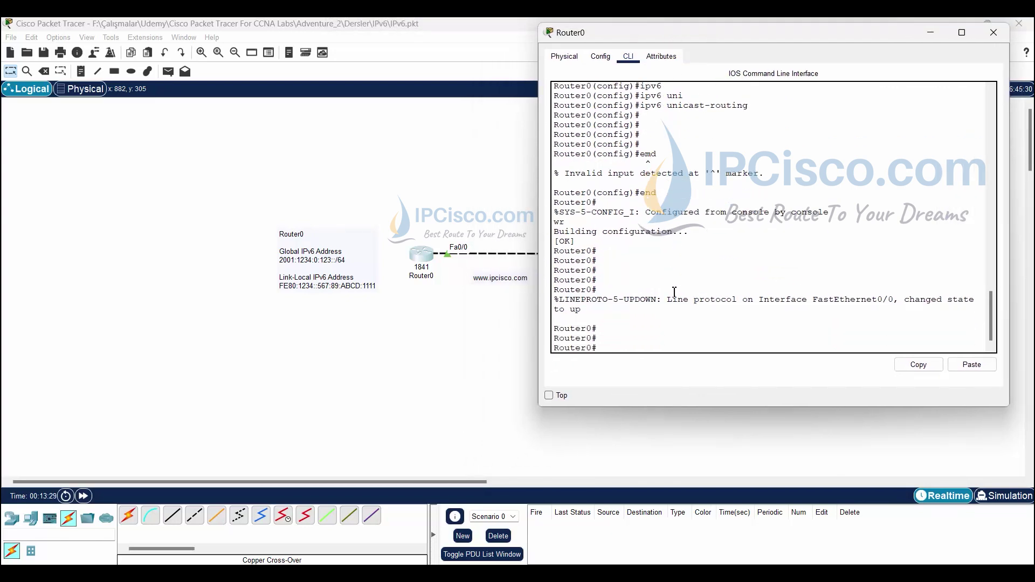
text(show)
text(?)
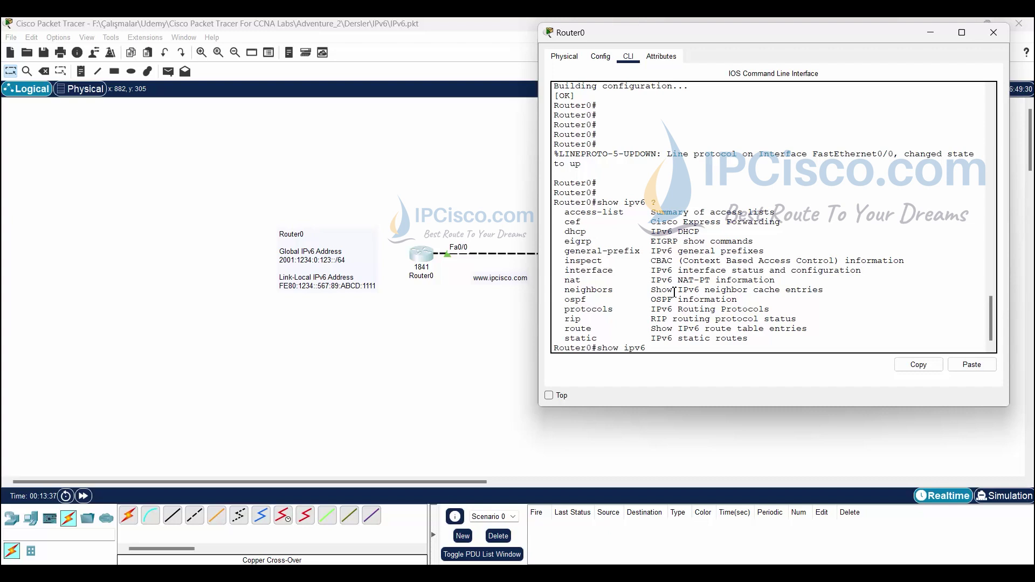
text(inter)
- Run 'show ipv6 interface brief' on Router0 and highlight Fa0/0's two :1111 addresses
key(Tab)
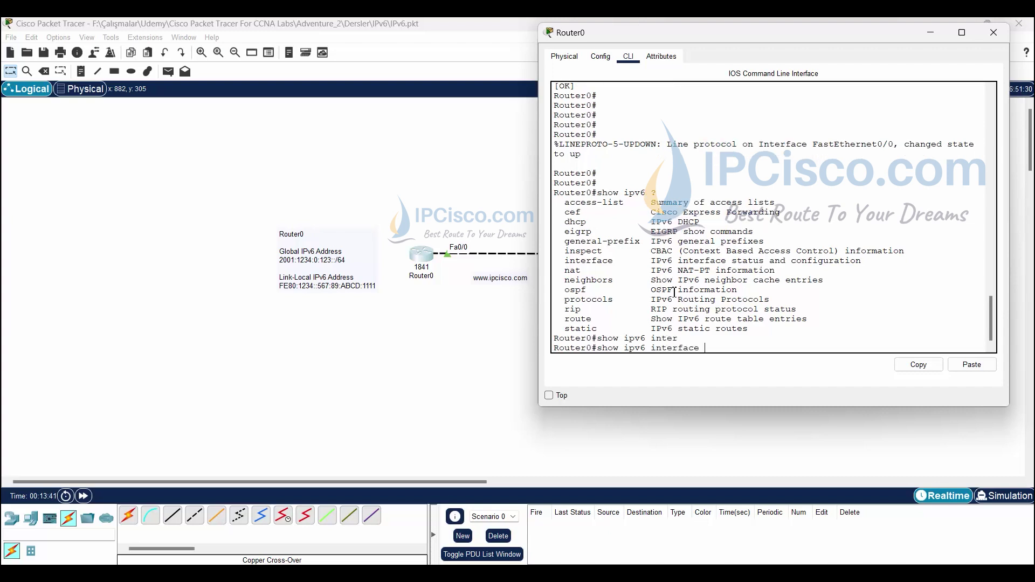
text(bri)
key(Tab)
key(Return)
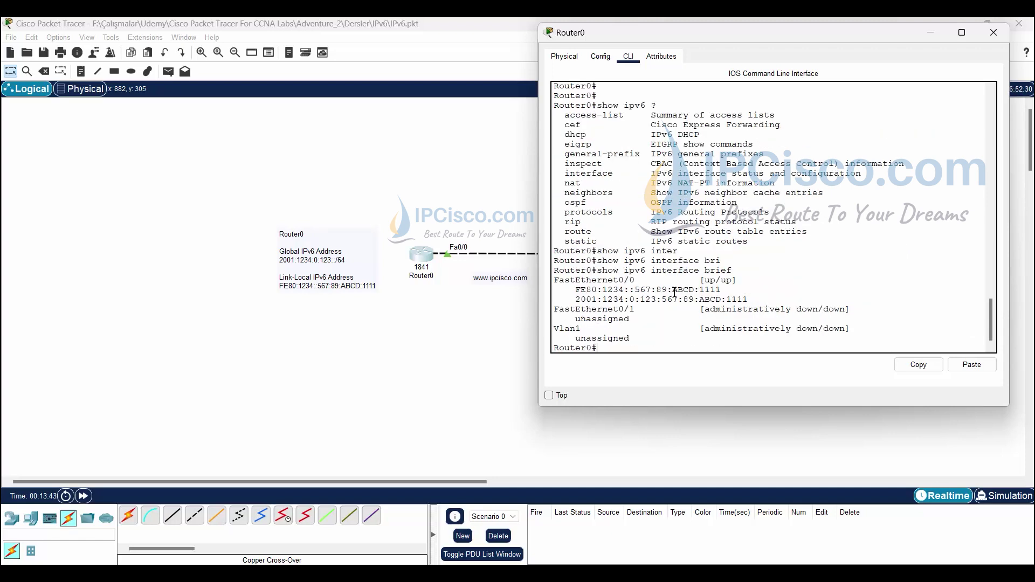
key(Return)
key(Return)
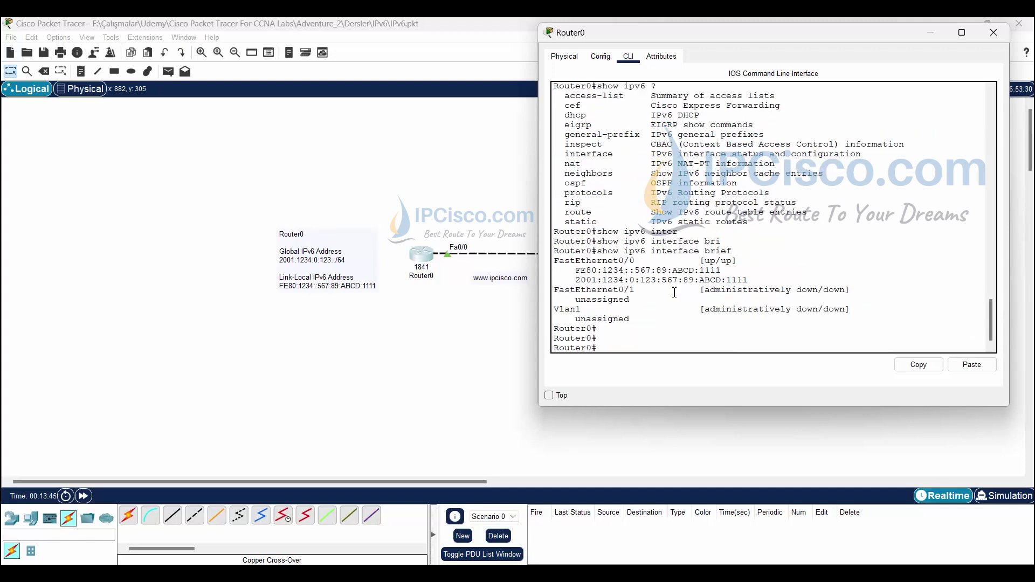
drag(576, 270, 766, 283)
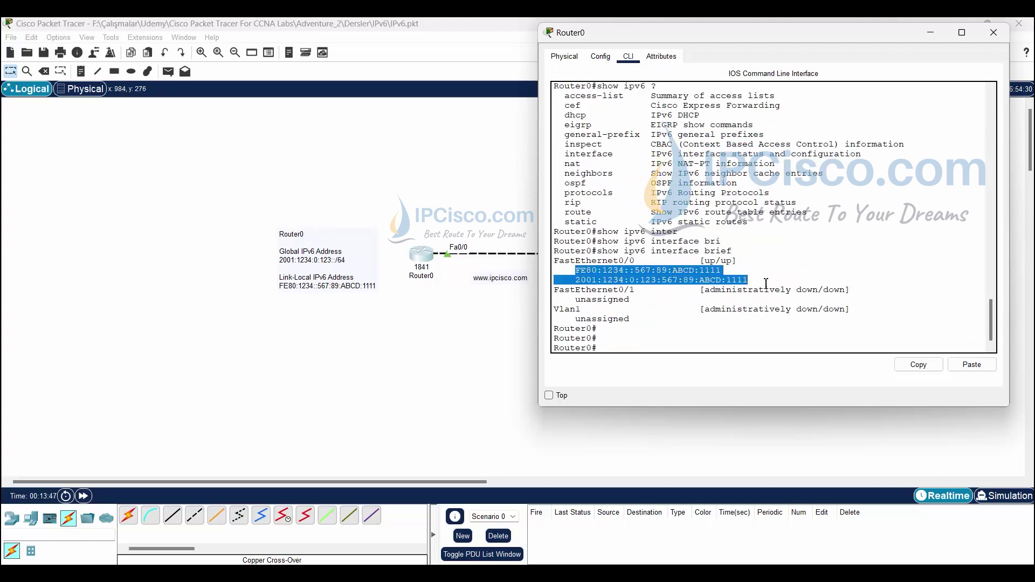
click(690, 348)
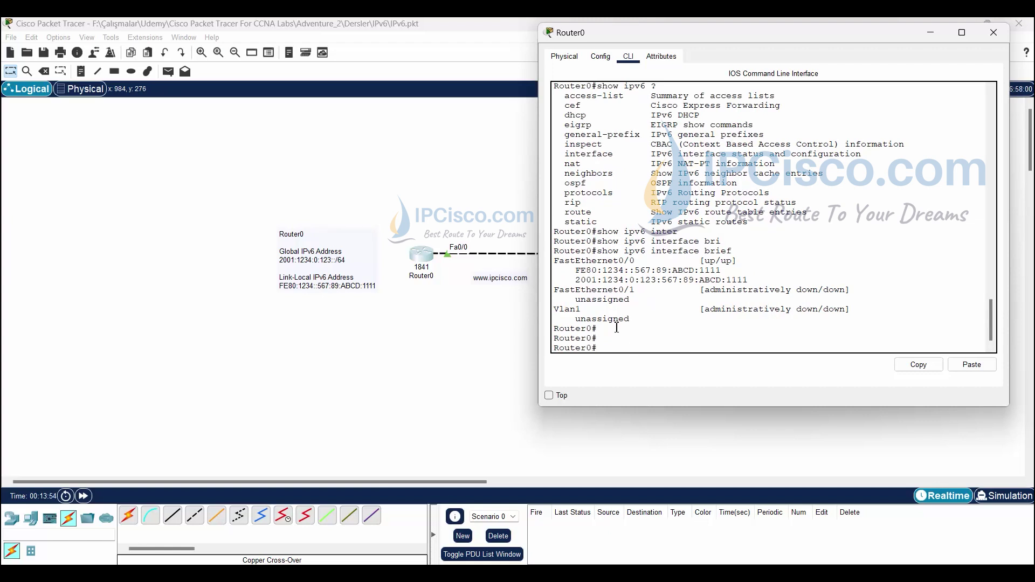
text(ping)
- Reopen Router0's console, highlight its global IPv6 address, then return to the topology canvas
click(301, 265)
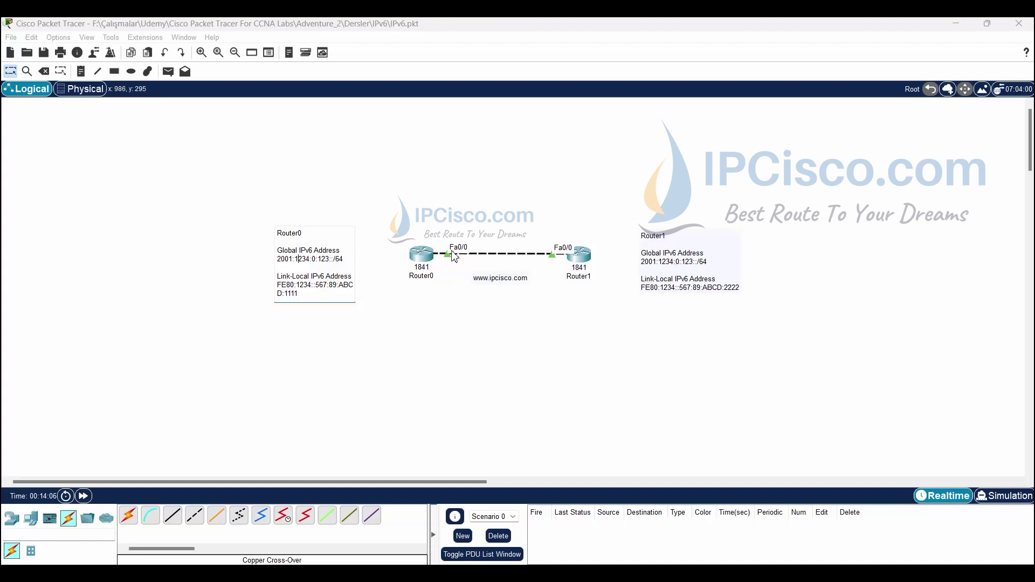
click(422, 256)
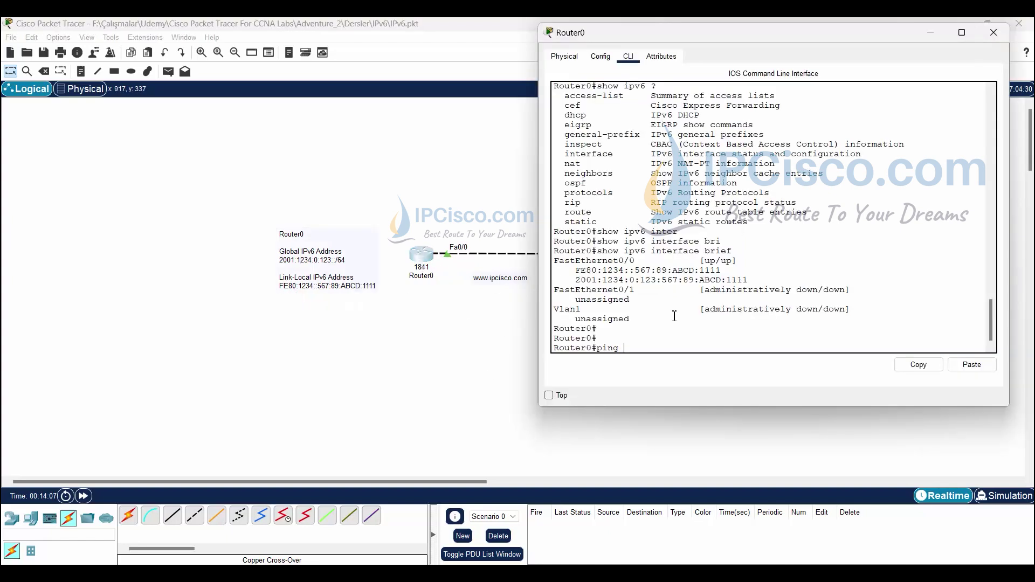
drag(749, 281, 661, 280)
click(693, 272)
click(502, 323)
- Run 'show ipv6 interface brief' on Router1 to list Fa0/0's :2222 addresses
click(581, 258)
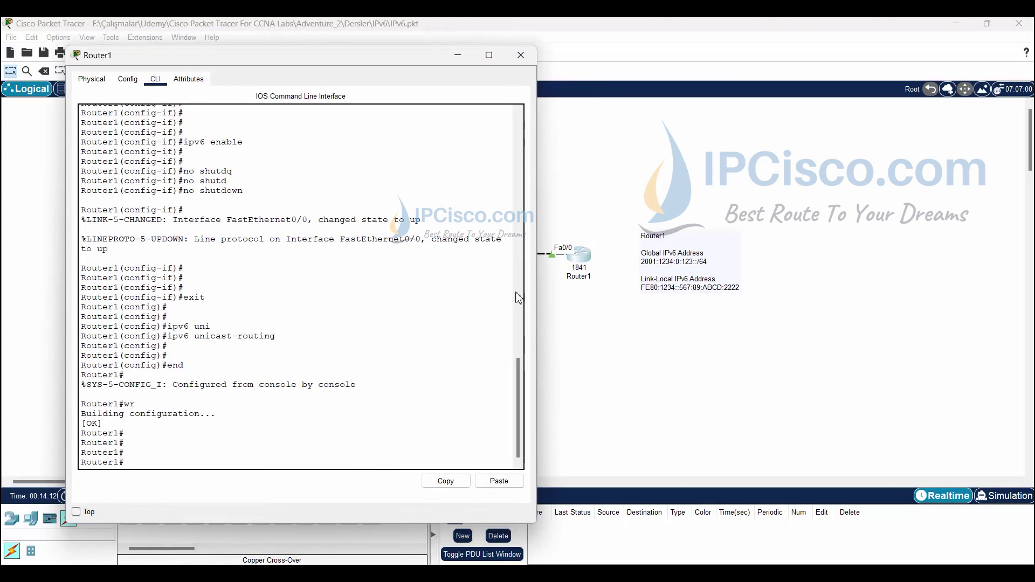
text(show ipv6)
text( br)
key(Tab)
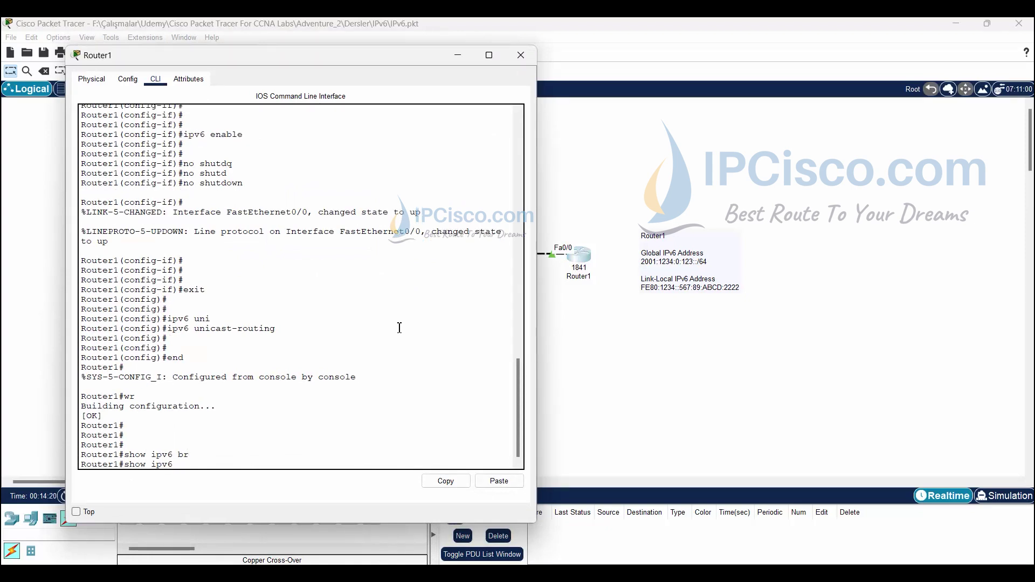
text(?)
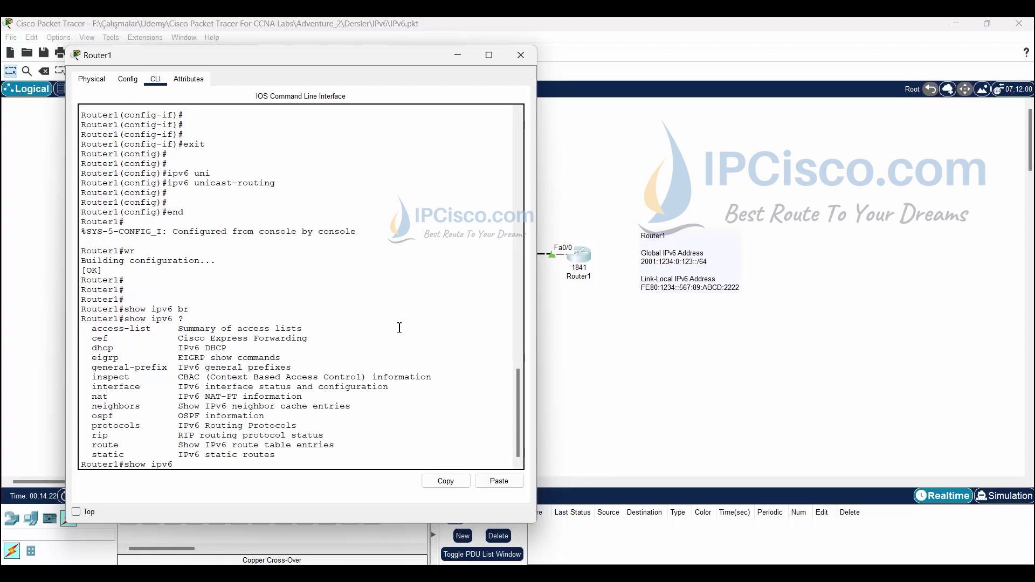
text(nt)
key(Tab)
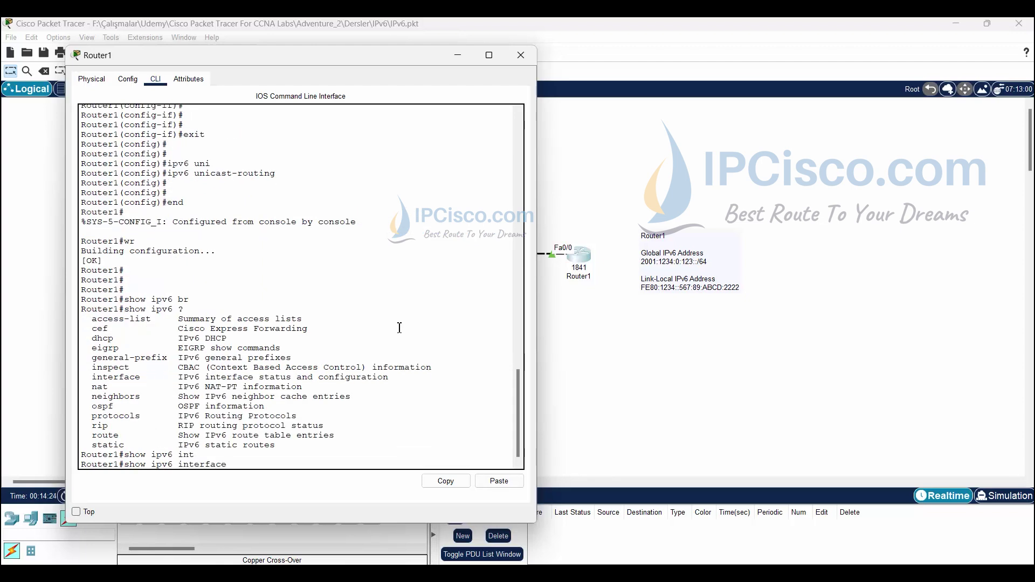
text(brie)
key(Tab)
key(Return)
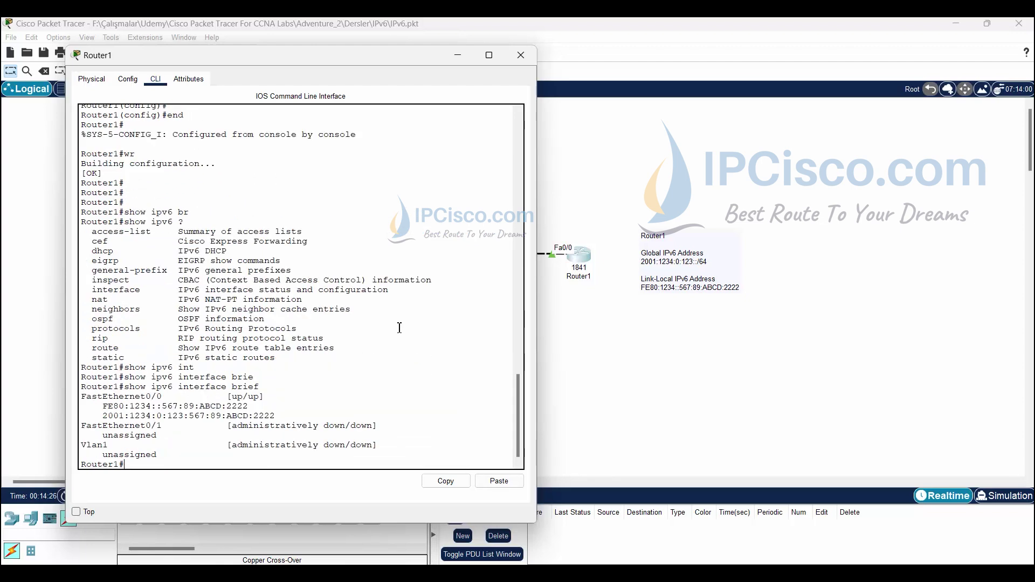
- Reposition Router1's console and copy the link-local address FE80:1234::567:89:ABCD:2222
mouse_move(301, 50)
mouse_down()
mouse_move(298, 147)
mouse_move(317, 60)
mouse_up()
click(283, 335)
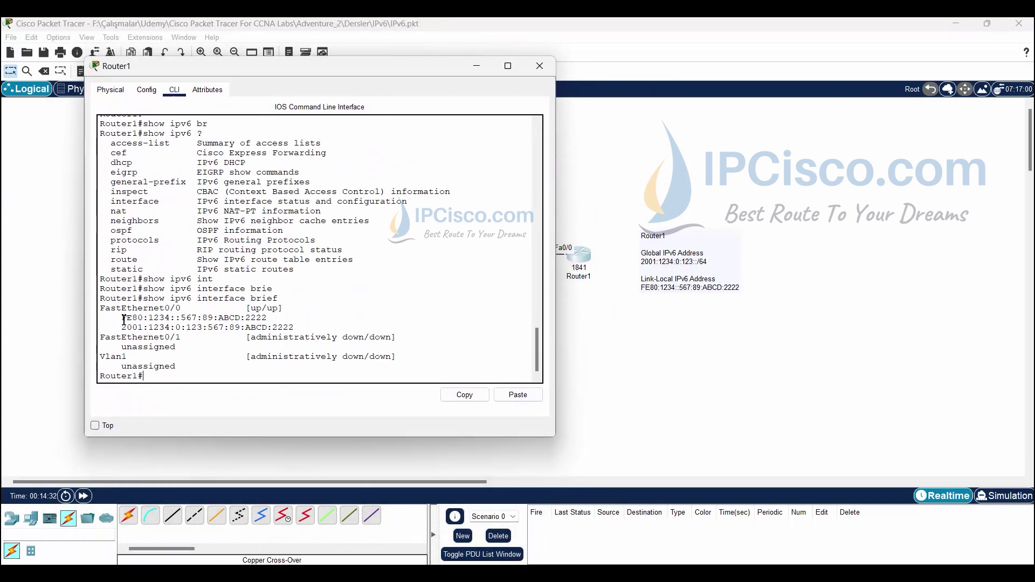
drag(122, 318, 269, 318)
right_click(267, 320)
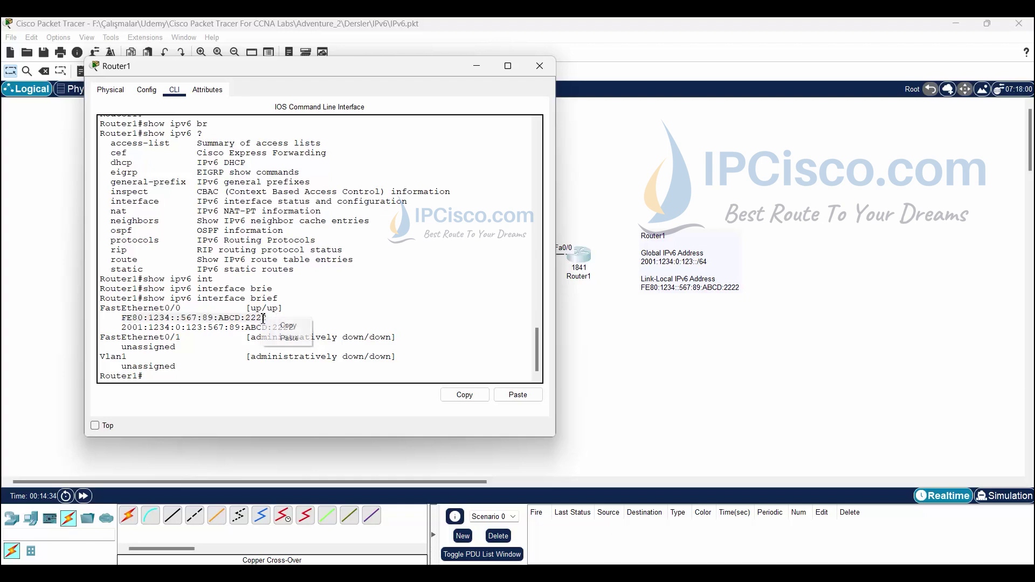
click(285, 327)
- From Router0, ping FE80:1234::567:89:ABCD:2222 out FastEthernet0/0, getting 5/5 replies
click(475, 65)
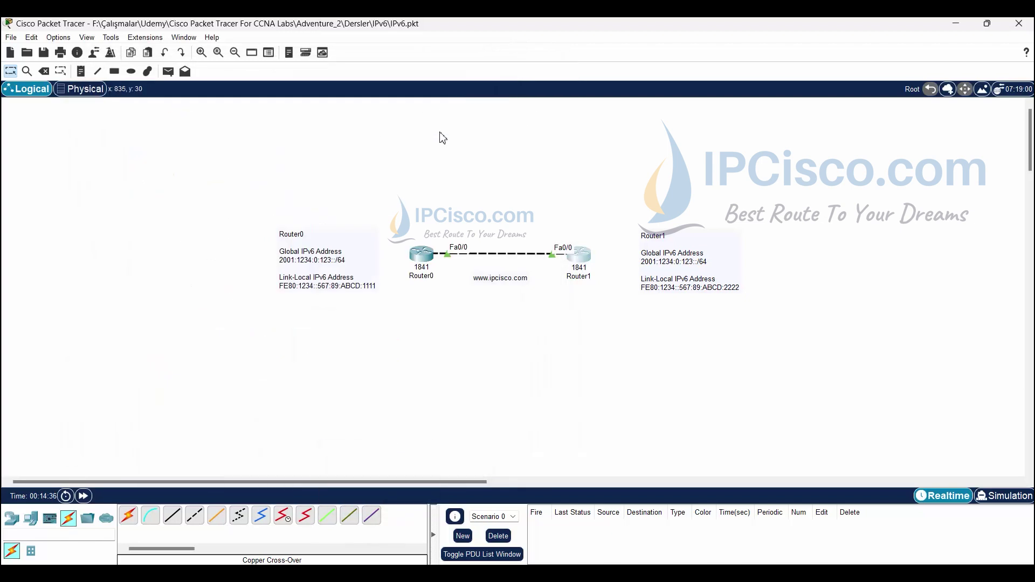
click(421, 257)
click(665, 333)
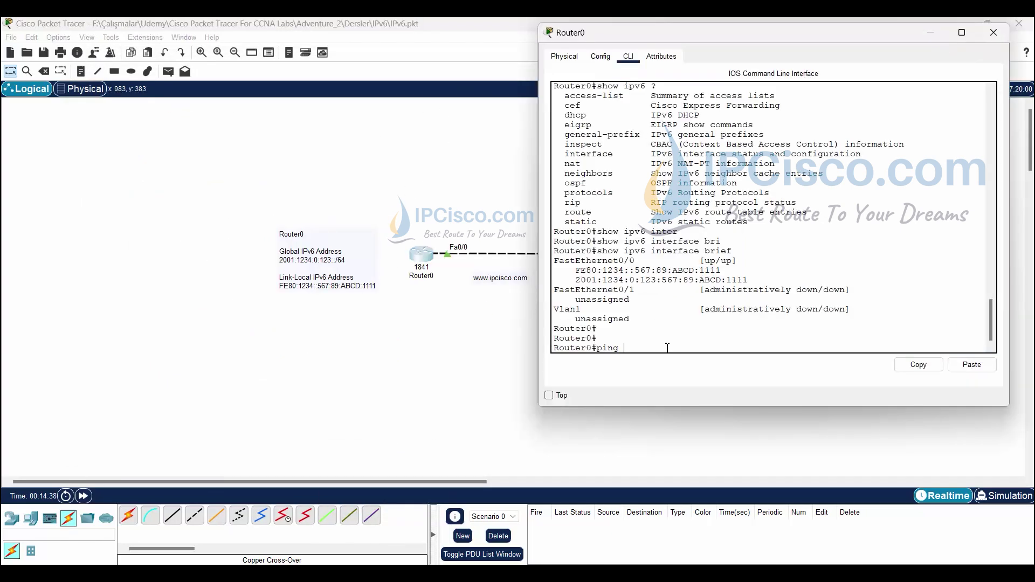
right_click(657, 348)
click(683, 372)
key(Return)
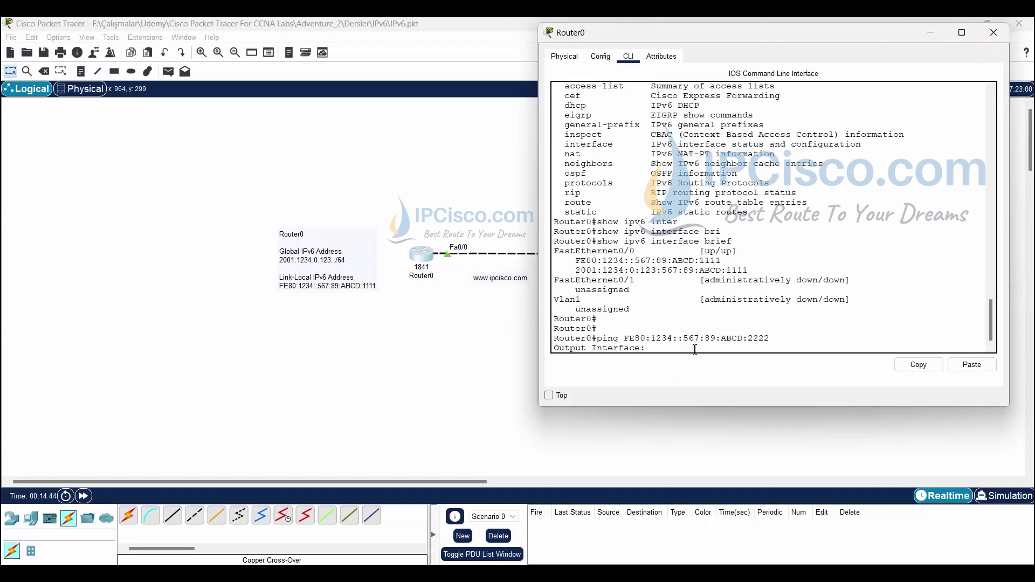
text(fa)
key(BackSpace)
text(0/0)
key(Return)
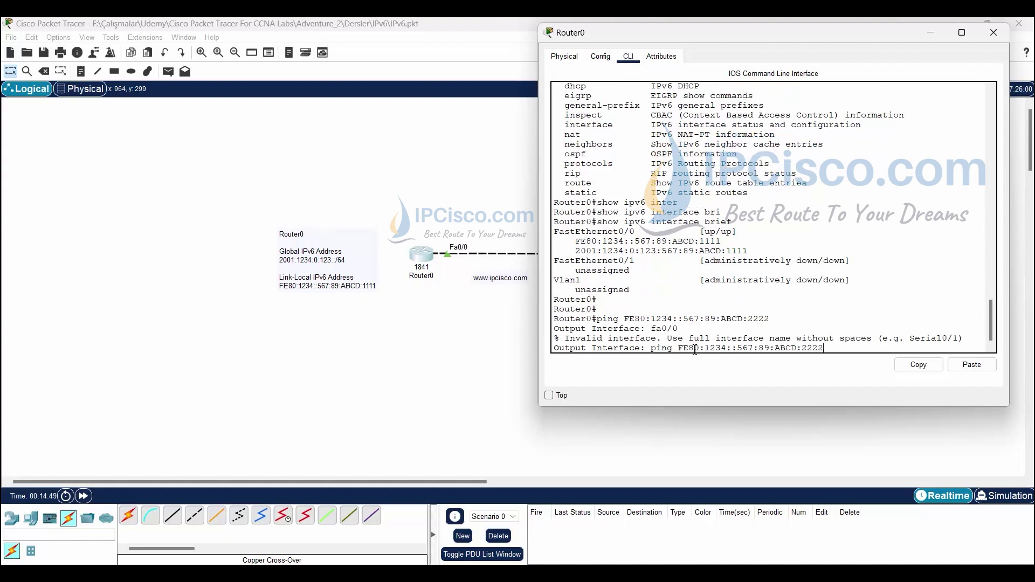
text(fast)
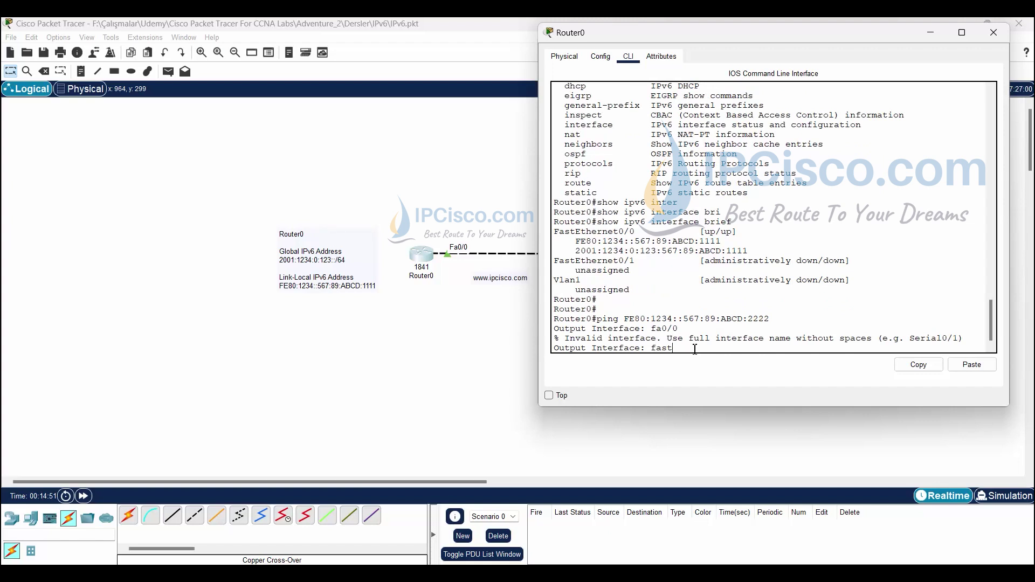
text(ethernet)
text(0/0)
key(Return)
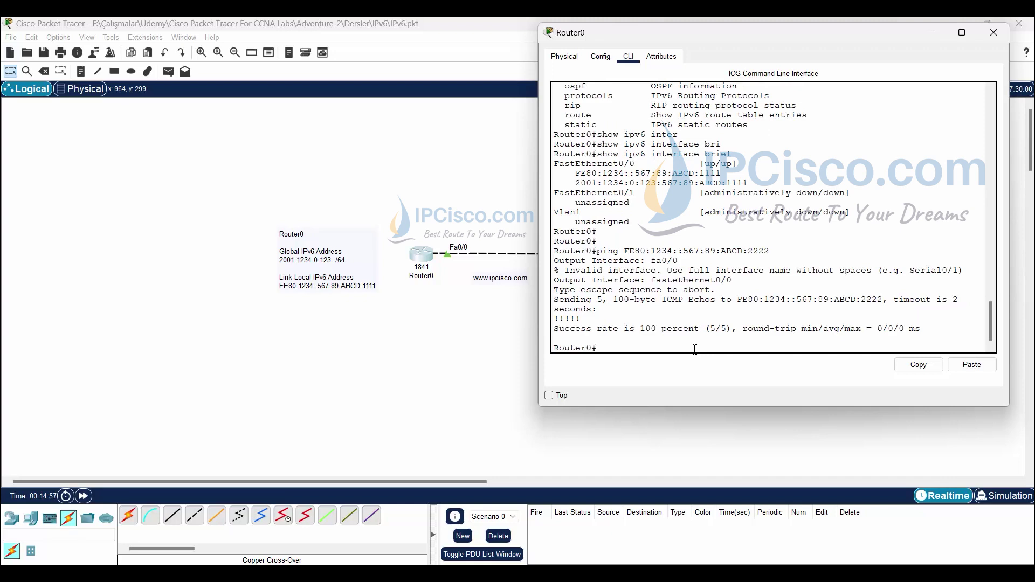
text(ping)
- Copy Router1's global address 2001:1234:0:123:567:89:ABCD:2222 from its console output
drag(833, 45, 386, 73)
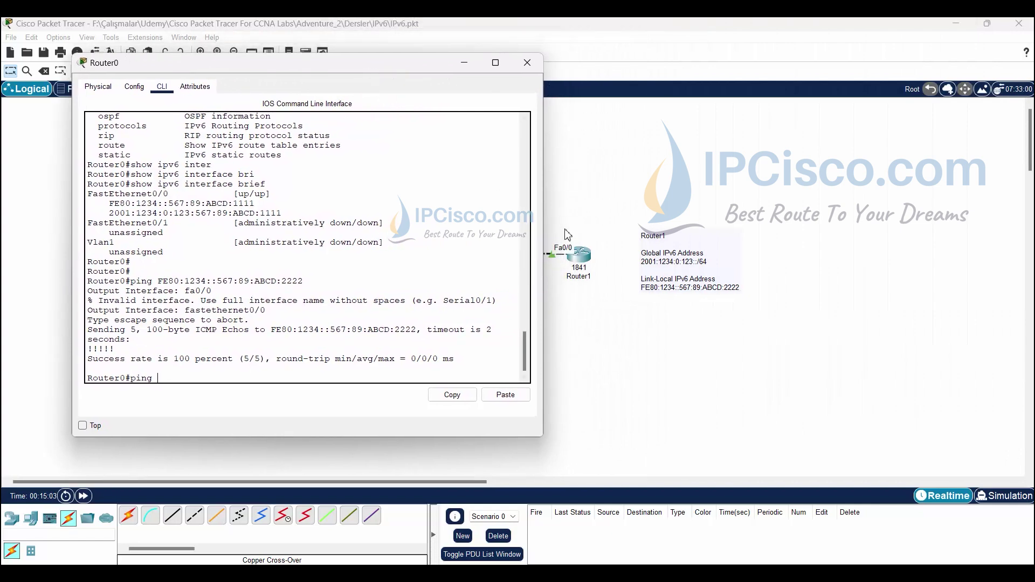
click(546, 61)
click(579, 257)
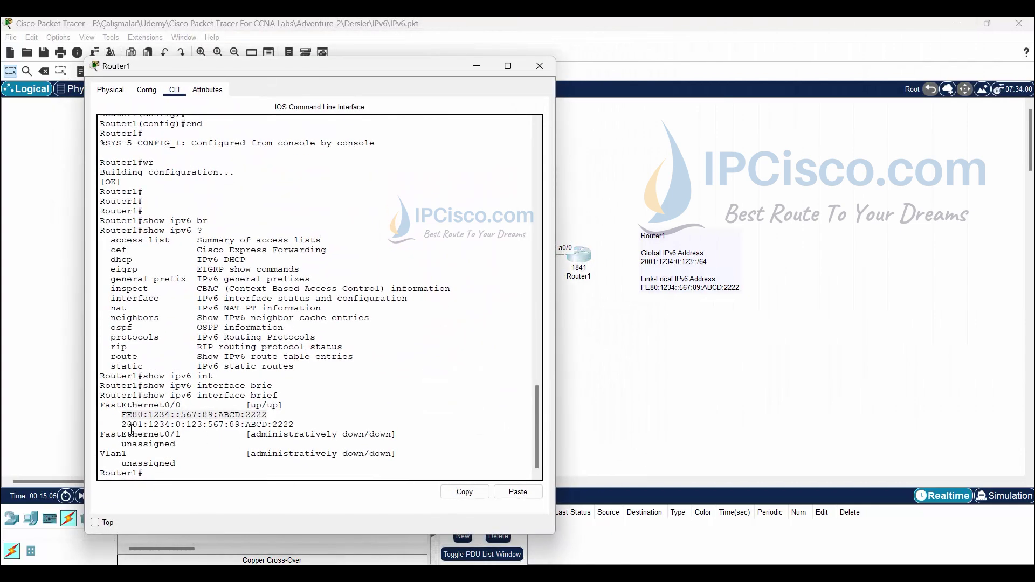
drag(122, 425, 305, 424)
key(ctrl+c)
right_click(294, 424)
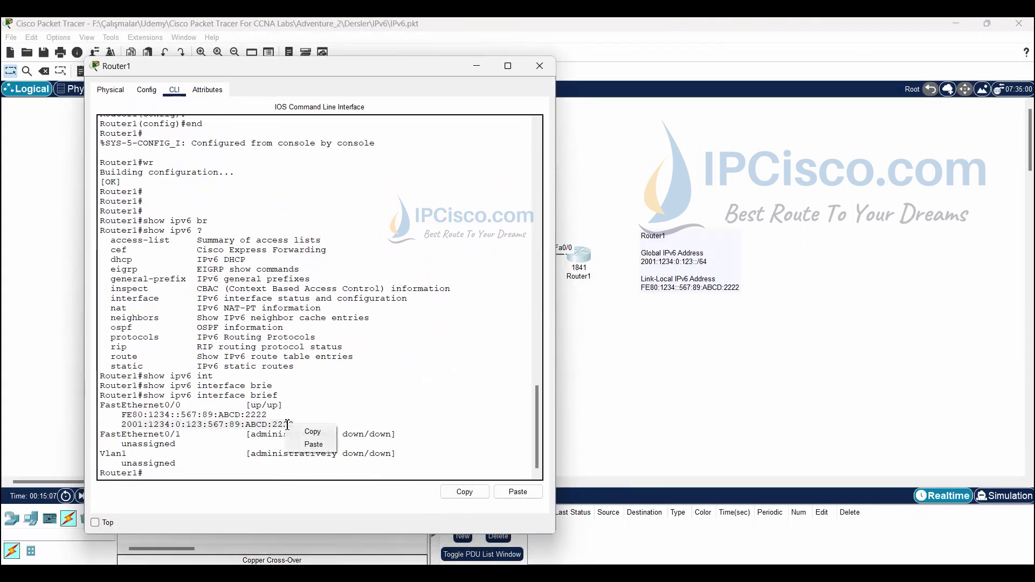
click(310, 430)
- Paste the global address after ping in Router0's console and run it successfully
click(477, 65)
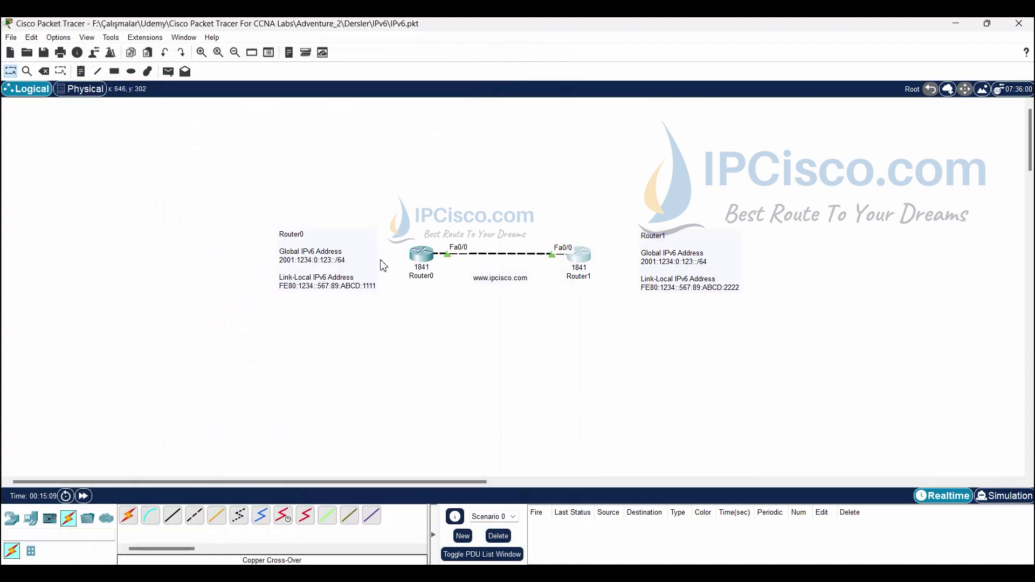
click(420, 260)
right_click(310, 334)
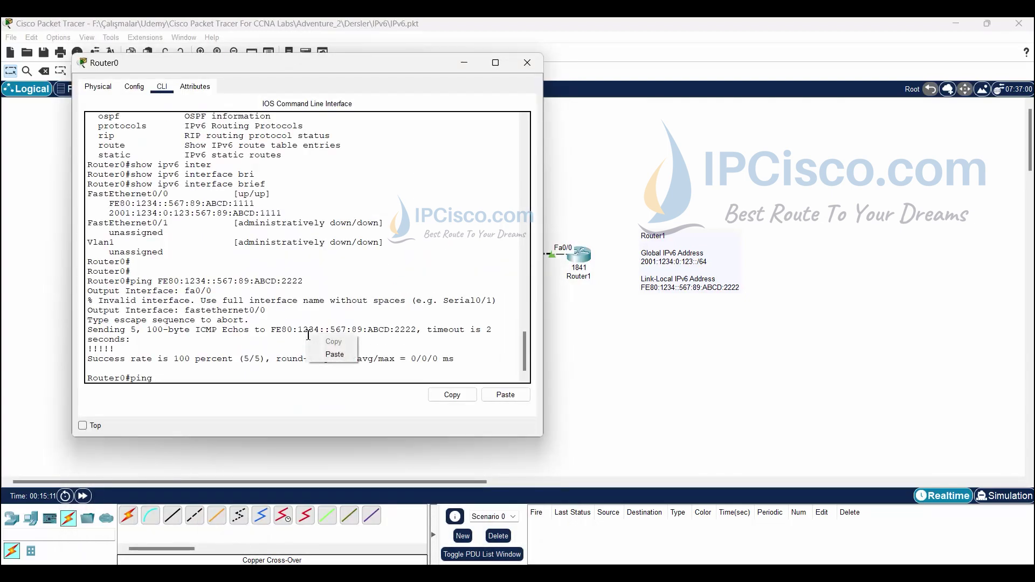
click(323, 340)
key(Return)
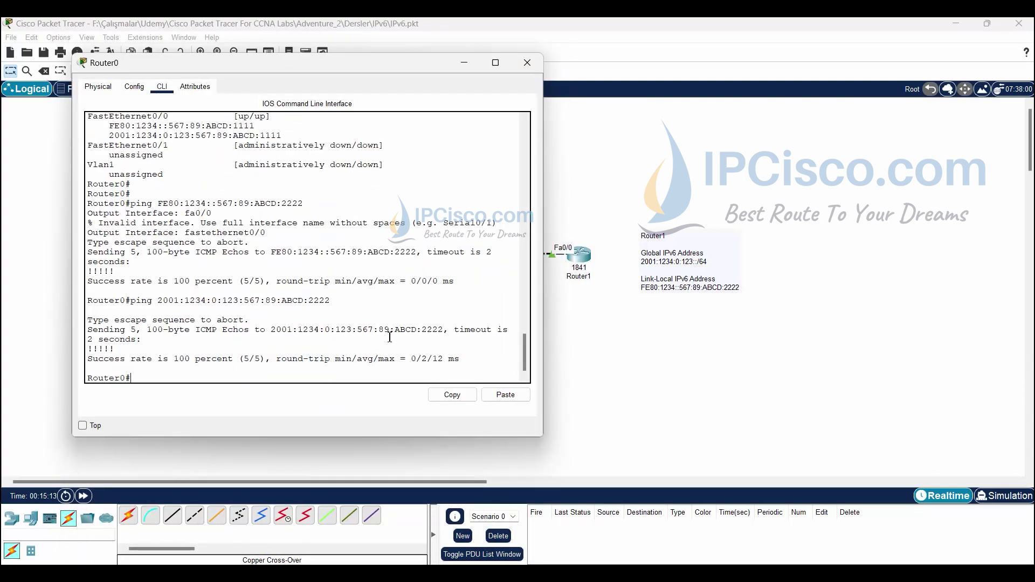
click(464, 64)
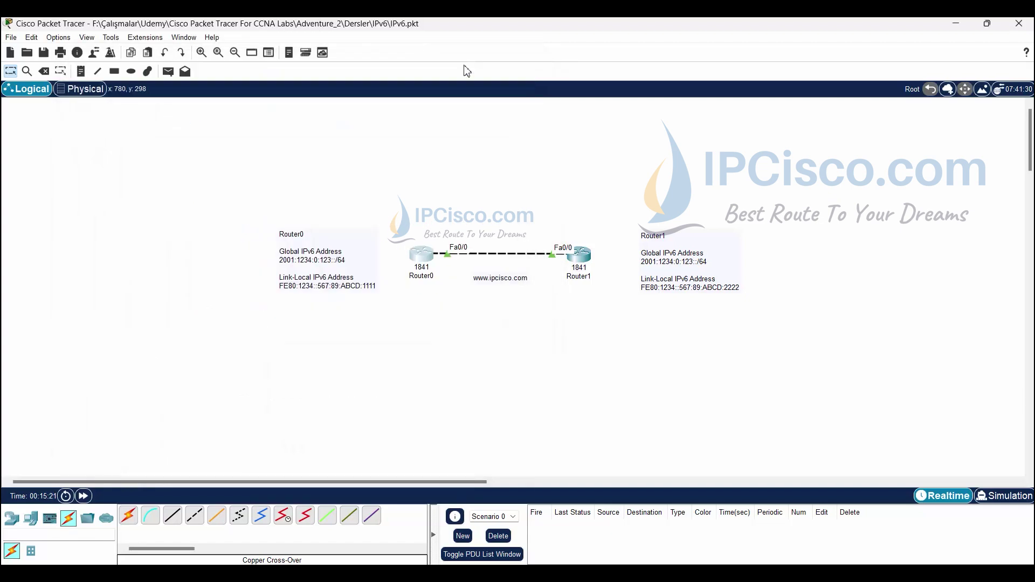
- Run 'show ipv6 neighbors' on Router0, showing Router1's two :2222 addresses as REACH
click(421, 257)
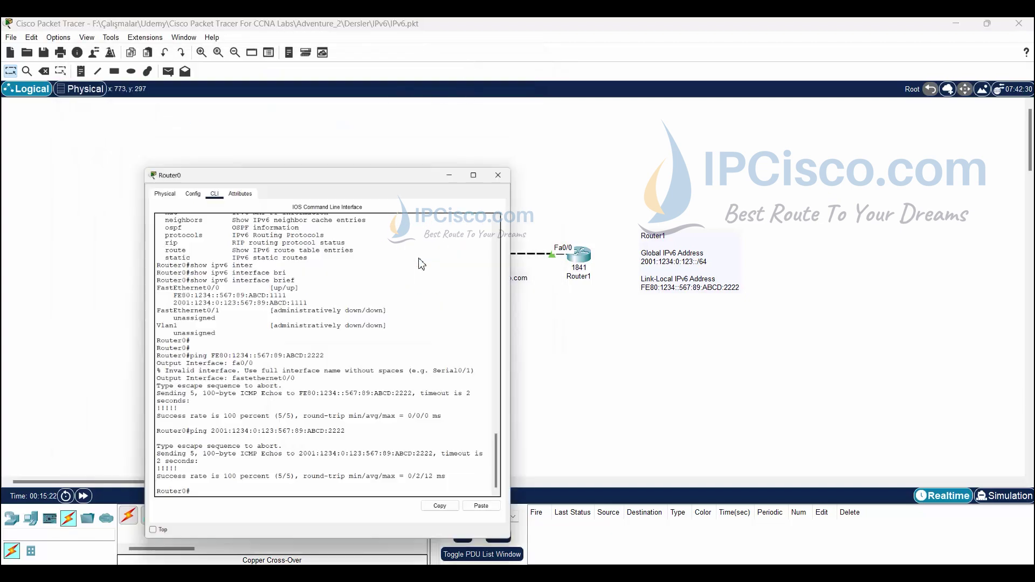
key(Return)
key(Return)
text(show ip)
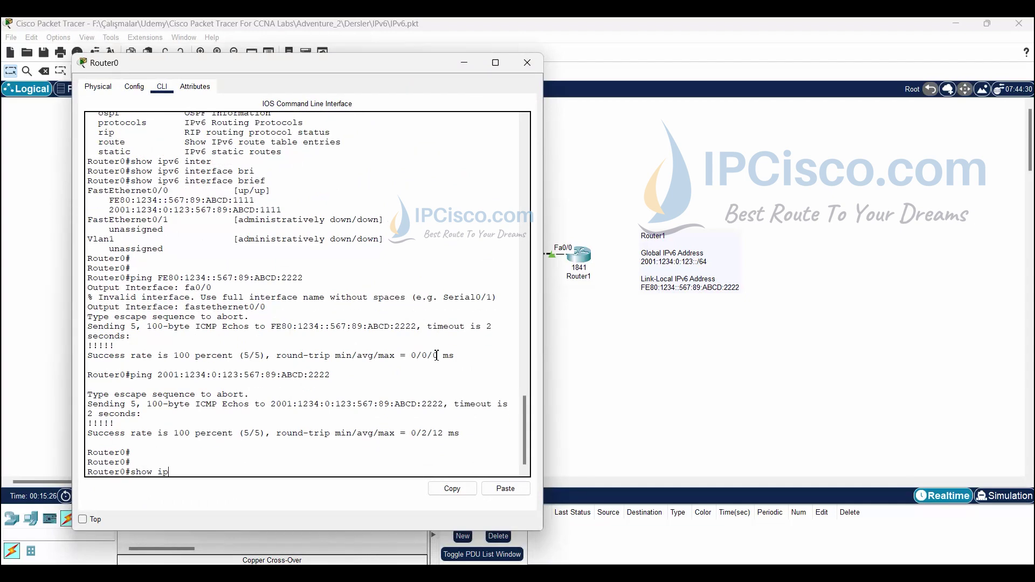
text(v6 ne)
key(Tab)
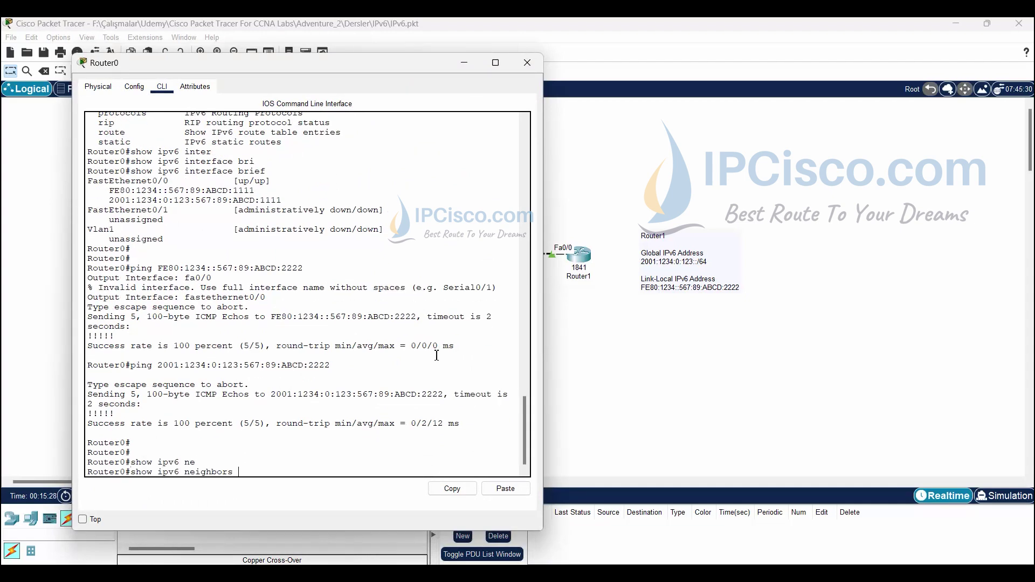
key(Return)
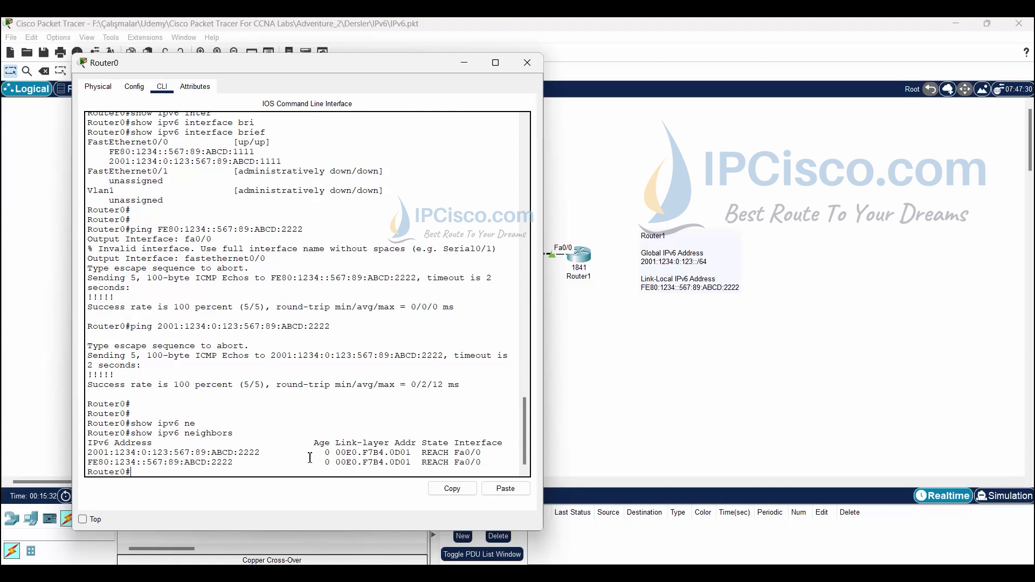
- Run 'show ipv6 route' and highlight its entries, including the local 1111/128 route
key(Return)
key(Return)
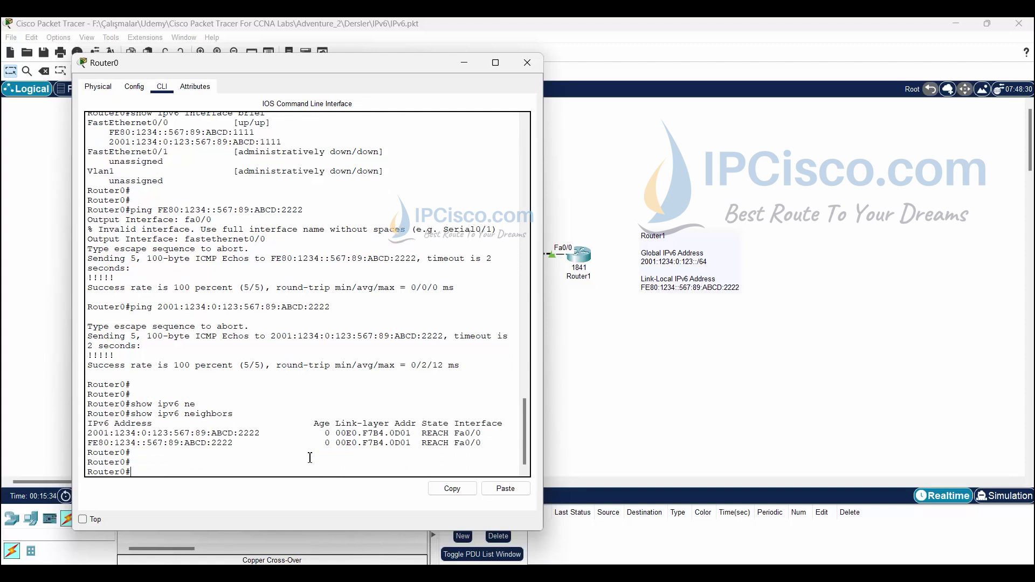
text(swho)
key(BackSpace)
key(BackSpace)
text(ow ipv6 router)
key(Return)
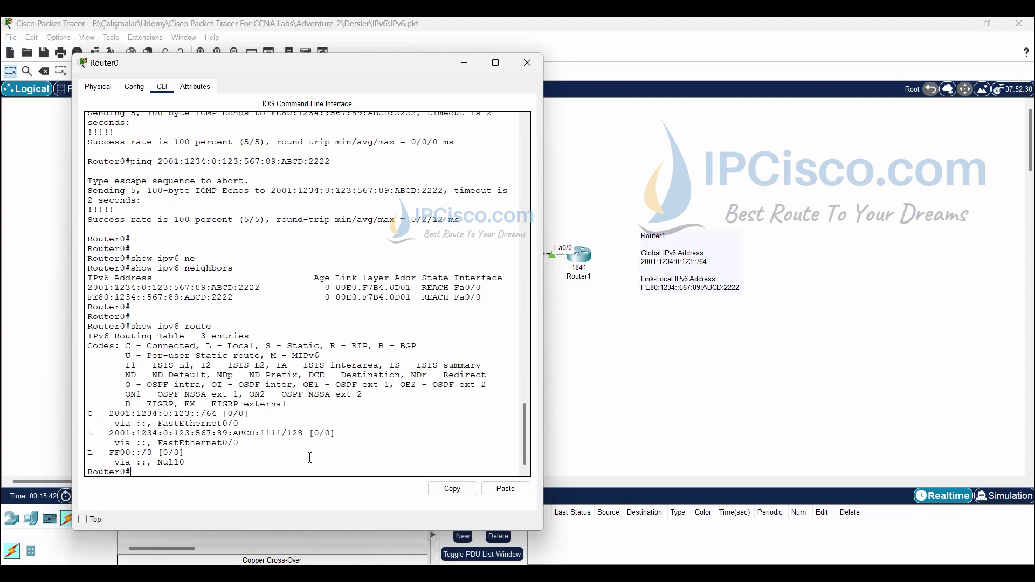
key(Return)
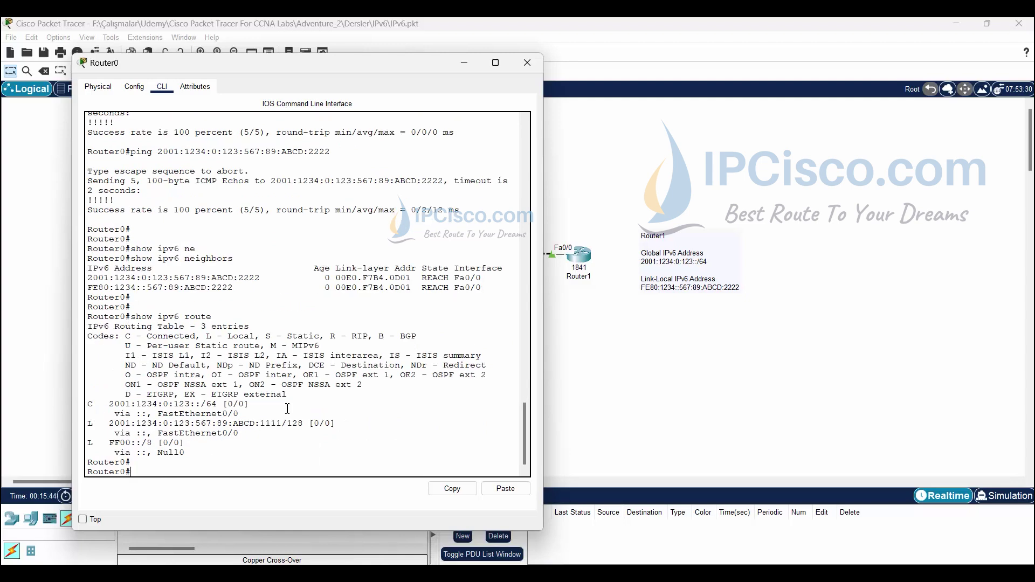
drag(252, 413, 88, 404)
click(222, 449)
drag(259, 433, 87, 424)
click(235, 445)
- Switch to Router1's console and run 'show ipv6 neighbors', listing Router0's :1111 addresses as REACH
click(528, 62)
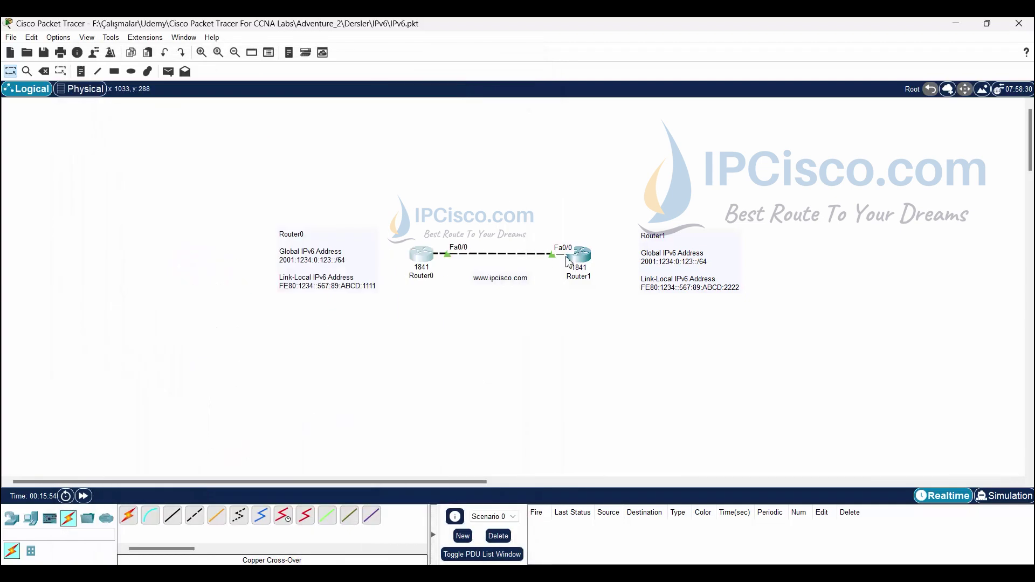
double_click(578, 257)
key(Return)
key(Return)
key(Return)
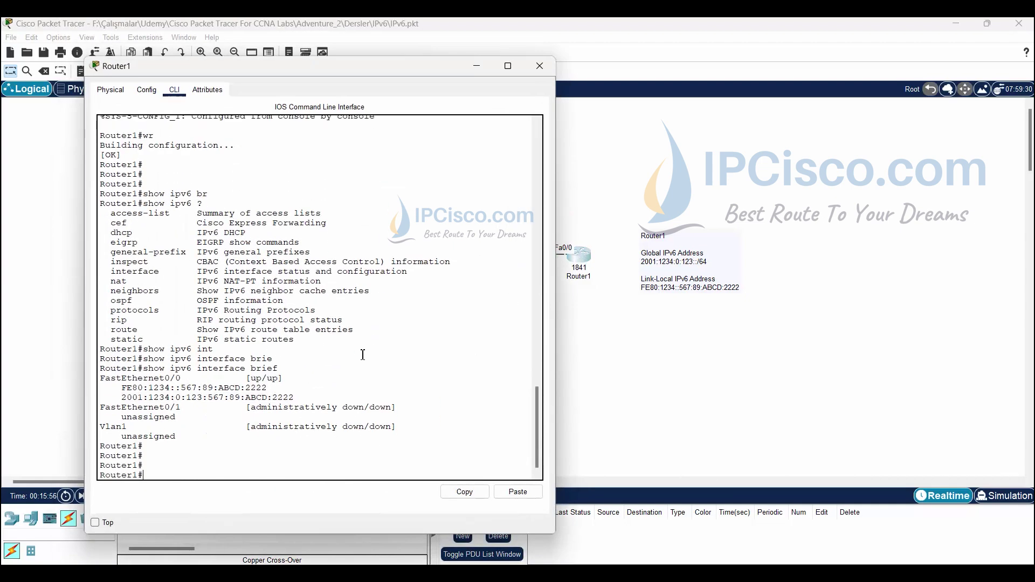
text(shwo )
text( ipv6)
text( ne)
key(Tab)
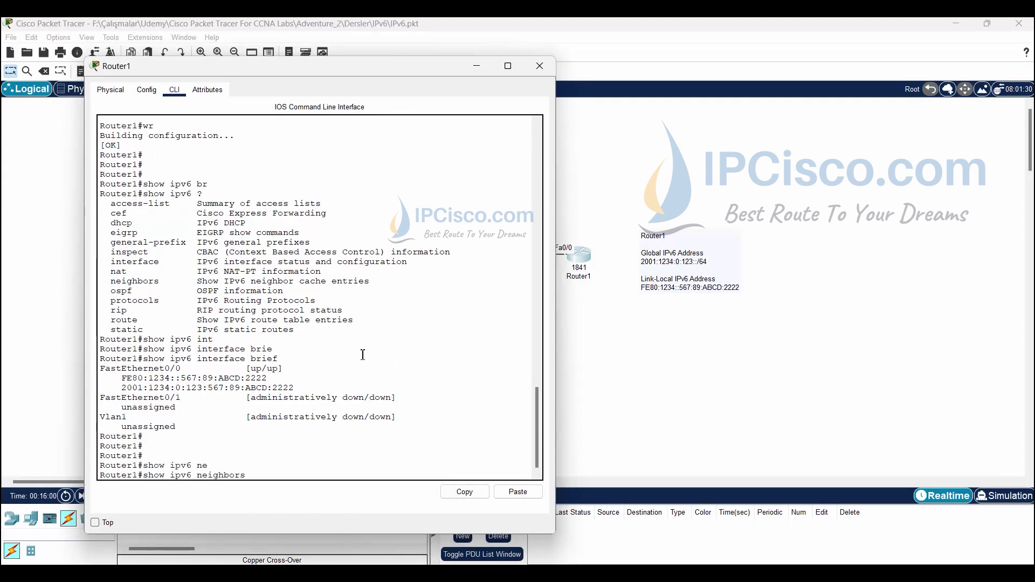
key(Return)
key(Return)
key(Return)
key(Return)
key(Return)
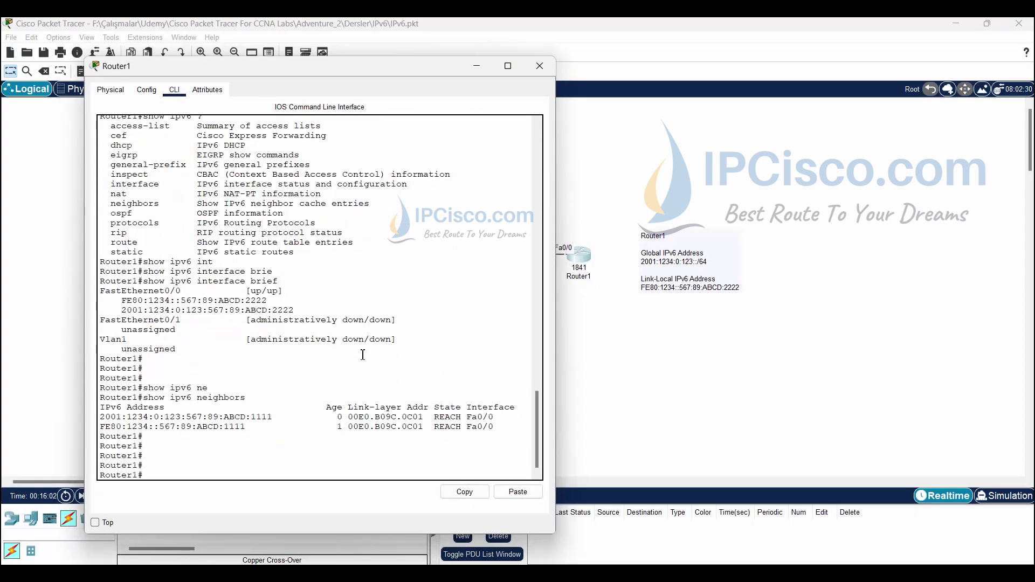
text(shwo ipv6 )
text(router)
- Fix the mistyped command and run 'show ipv6 route', highlighting its three entries
key(Return)
key(Up)
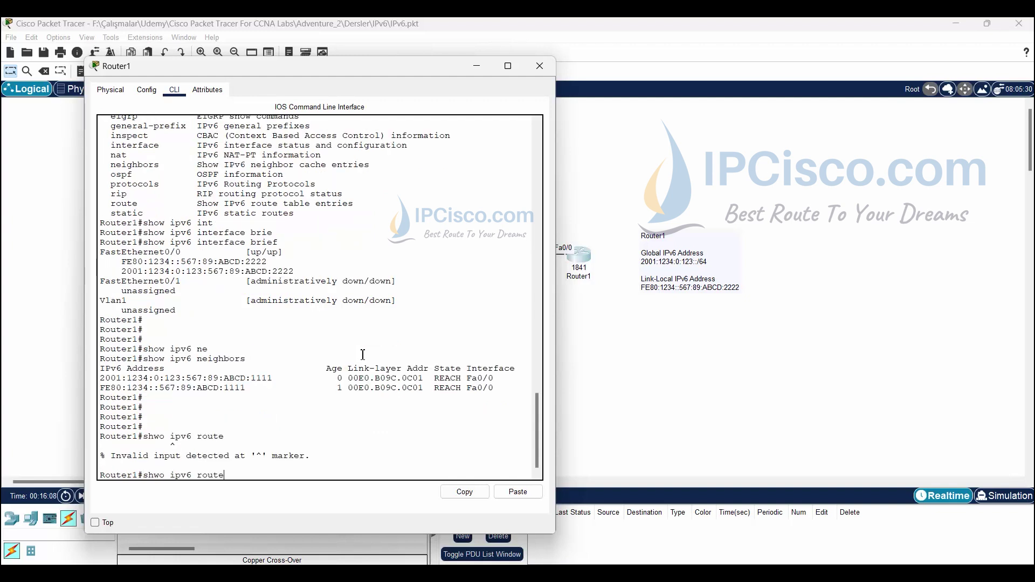
key(BackSpace)
key(BackSpace)
text(ow)
key(Return)
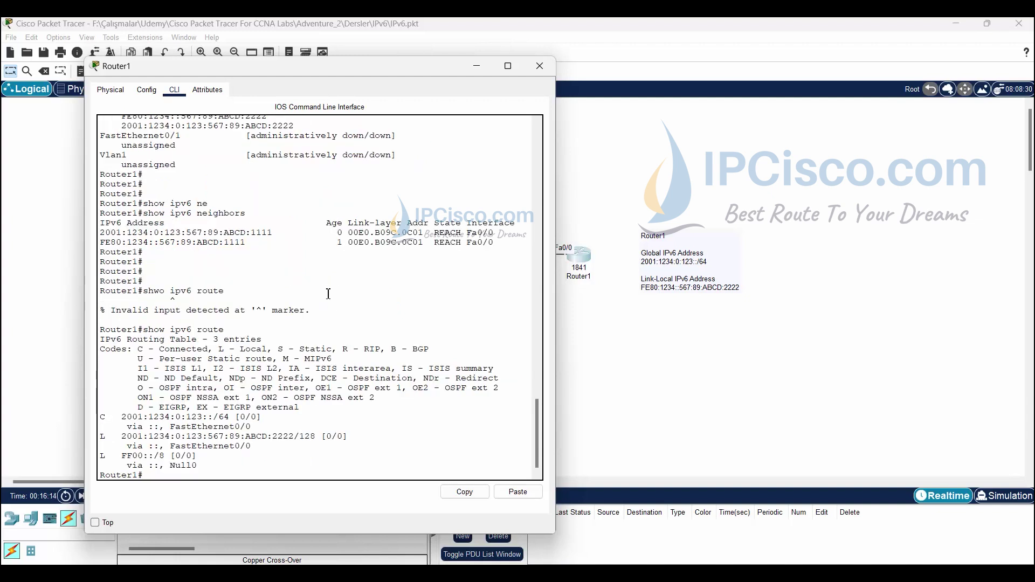
drag(196, 454, 87, 422)
click(252, 404)
click(477, 66)
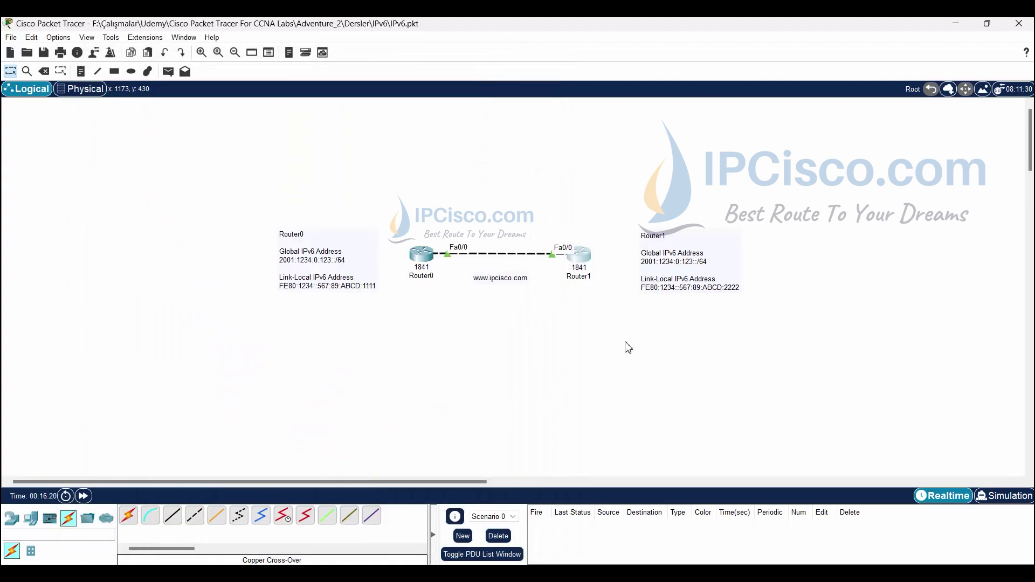